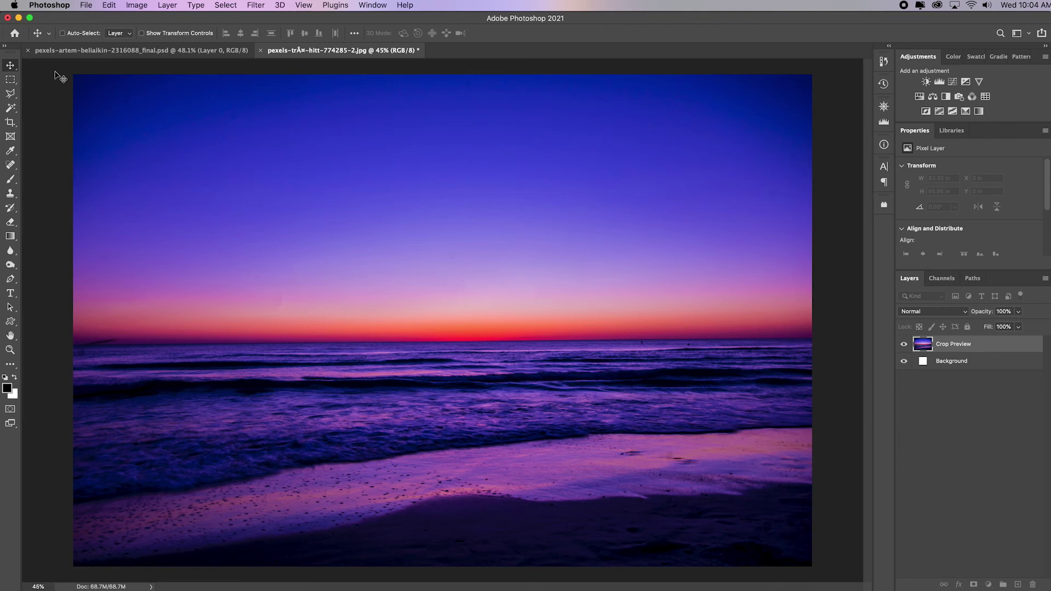
- Start a crop on the sunset photo and resize the crop box from its corner
click(11, 123)
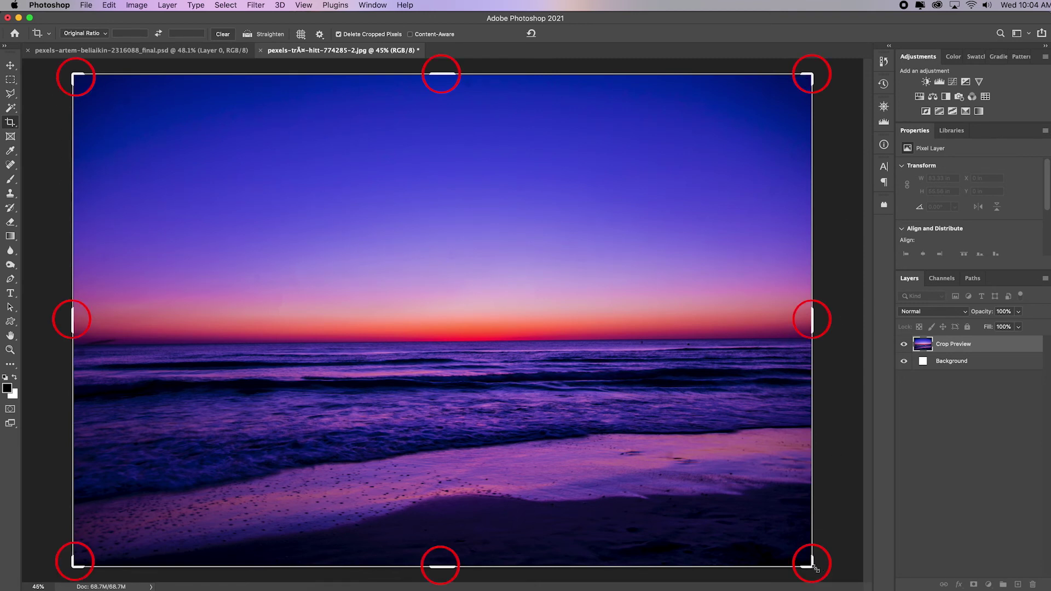
drag(812, 565, 672, 432)
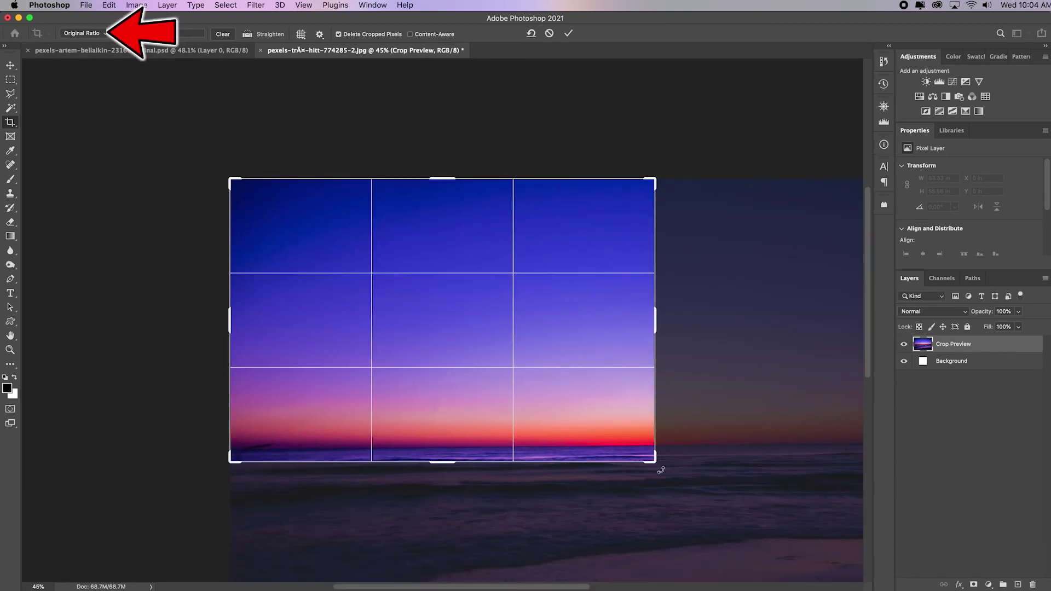
drag(658, 467, 847, 520)
- Set the crop to a 1:1 ratio, then drag its edges into a thin horizon strip
click(98, 37)
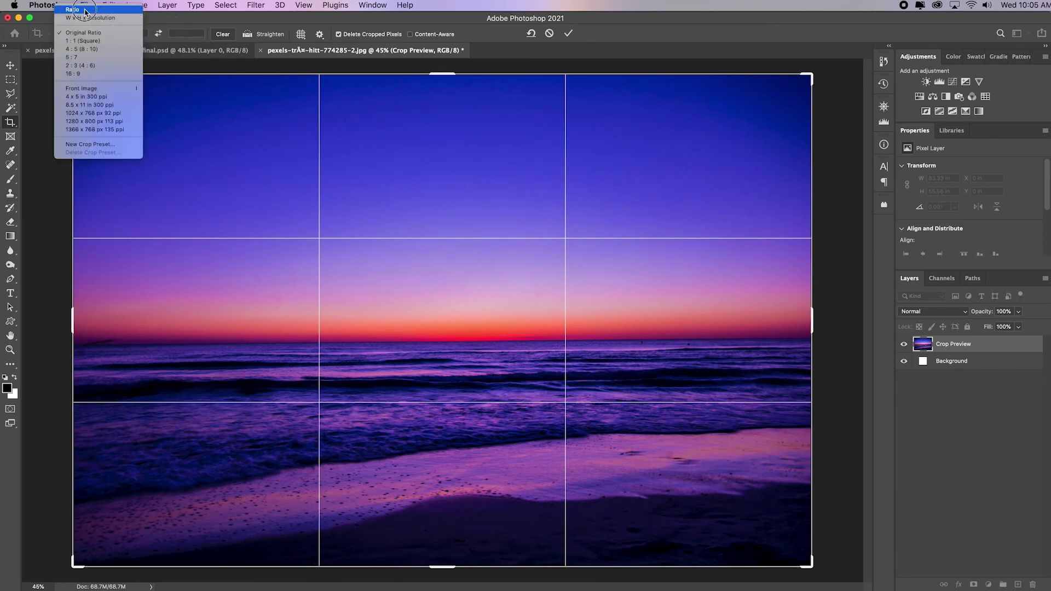
click(72, 9)
text(1)
key(Tab)
text(1)
drag(688, 307, 655, 306)
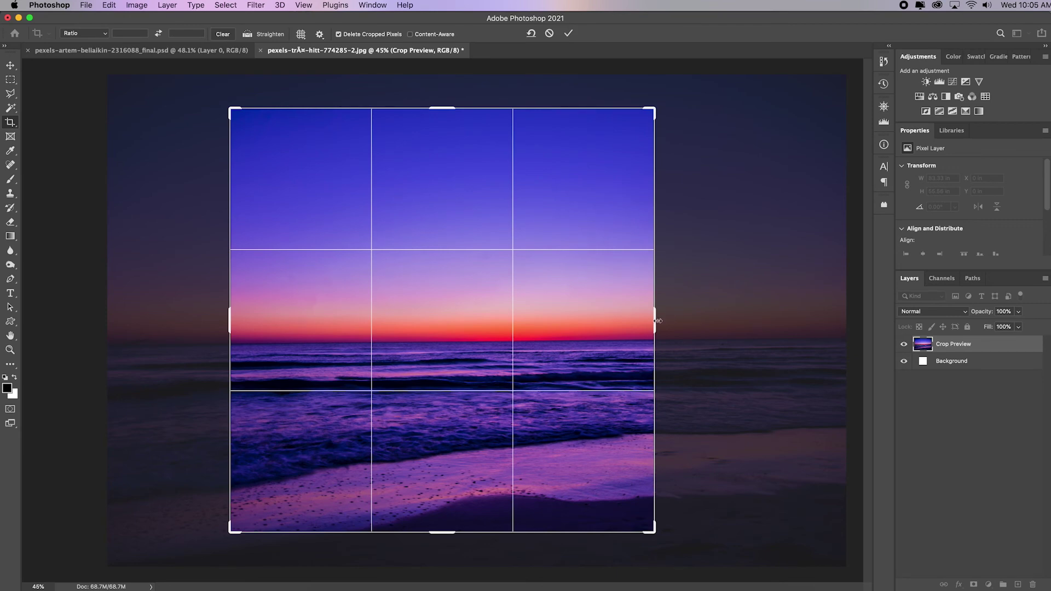
drag(655, 322, 657, 279)
drag(444, 105, 432, 299)
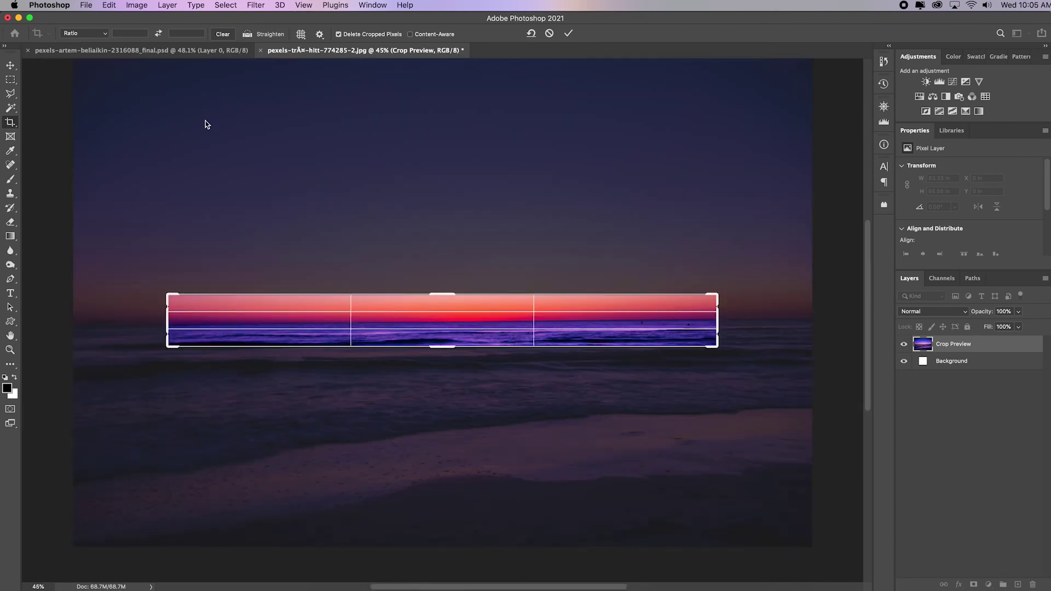
click(108, 35)
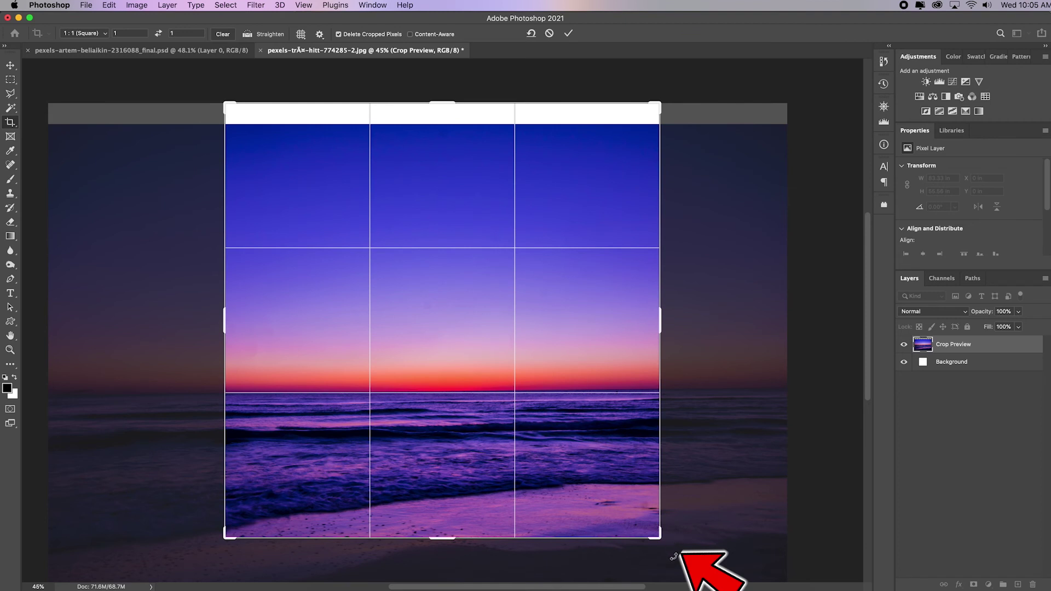
- Rotate the photo about 0.7° inside the square crop to level the horizon
drag(672, 548, 671, 547)
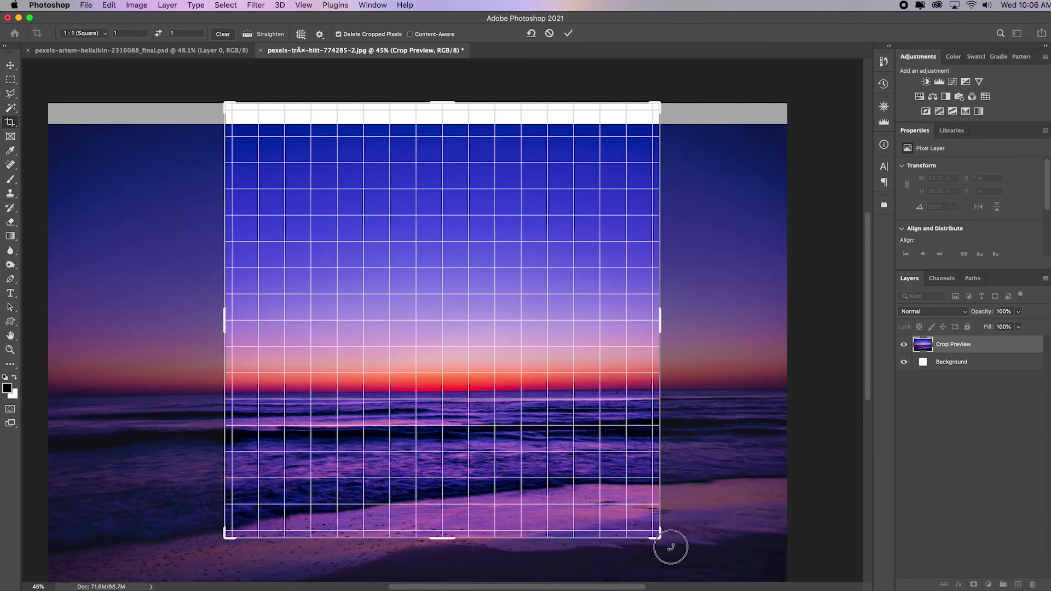
drag(671, 548, 667, 550)
scroll(387, 418, up, 3)
scroll(523, 506, down, 5)
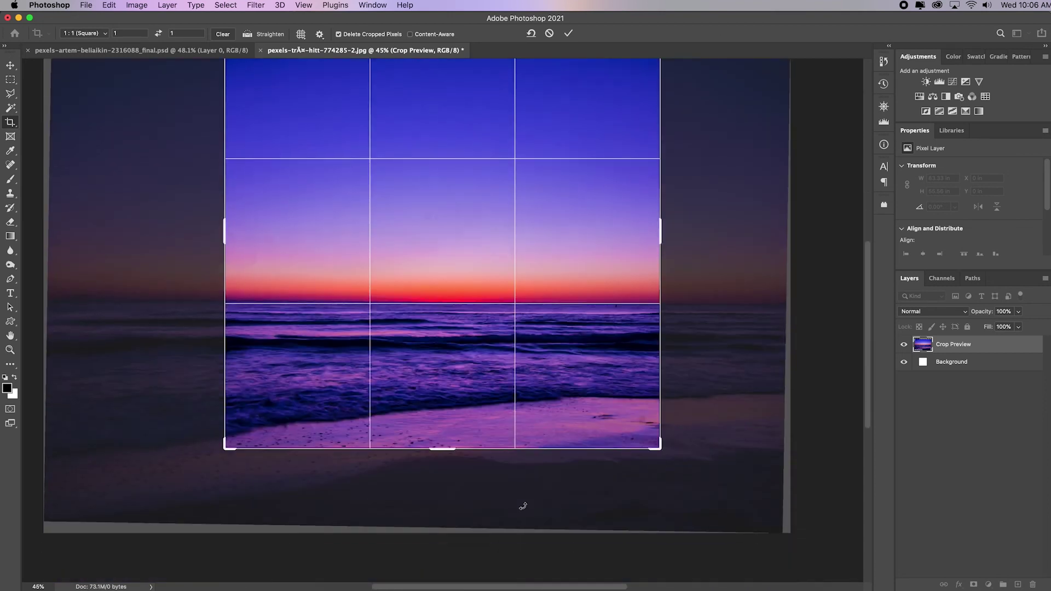
scroll(351, 504, up, 3)
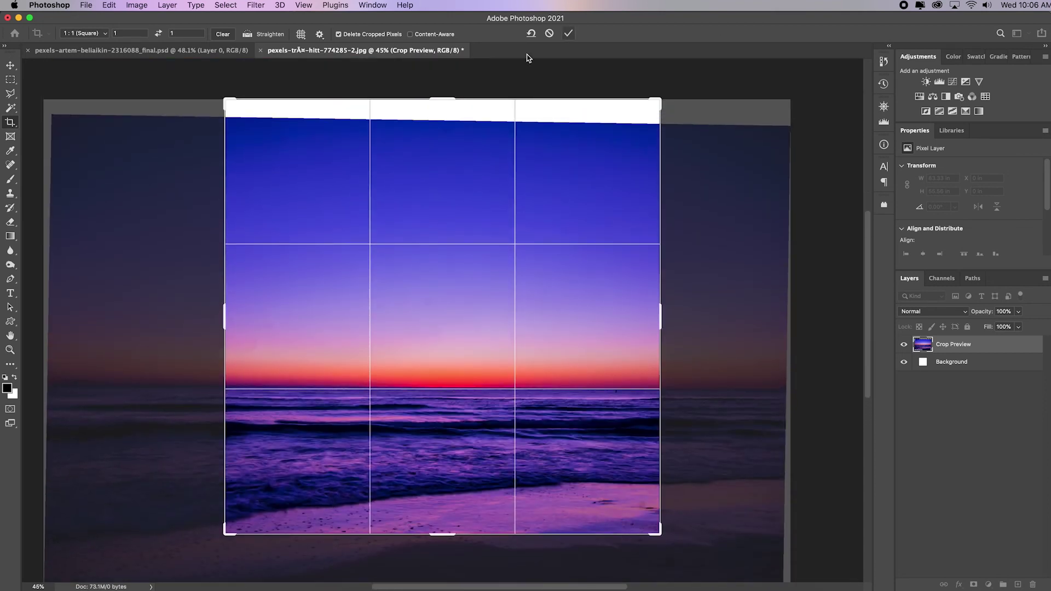
- Turn on rulers and drag a horizontal guide down to the horizon
click(303, 6)
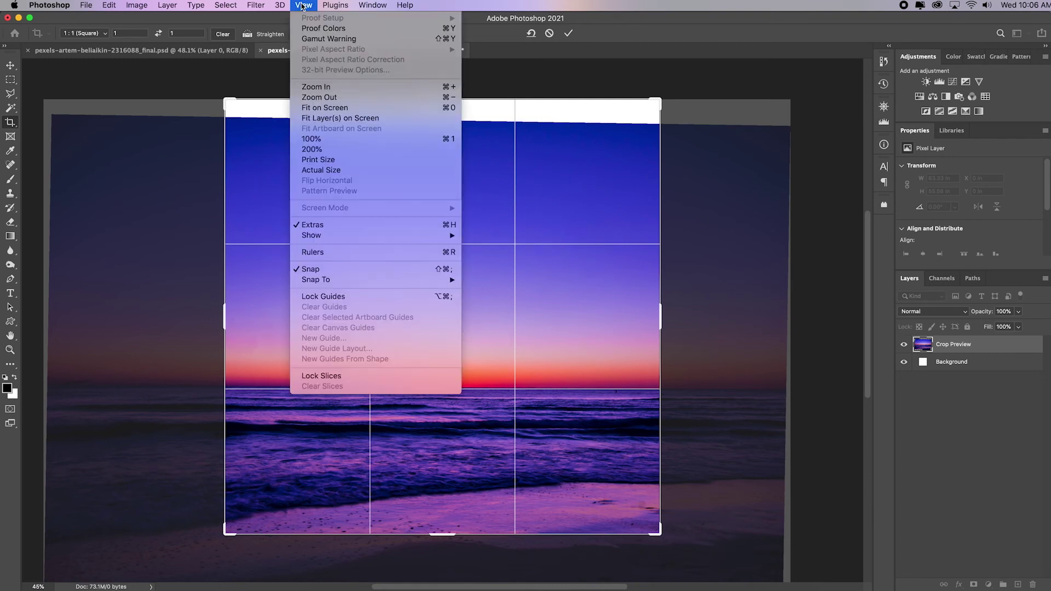
click(343, 253)
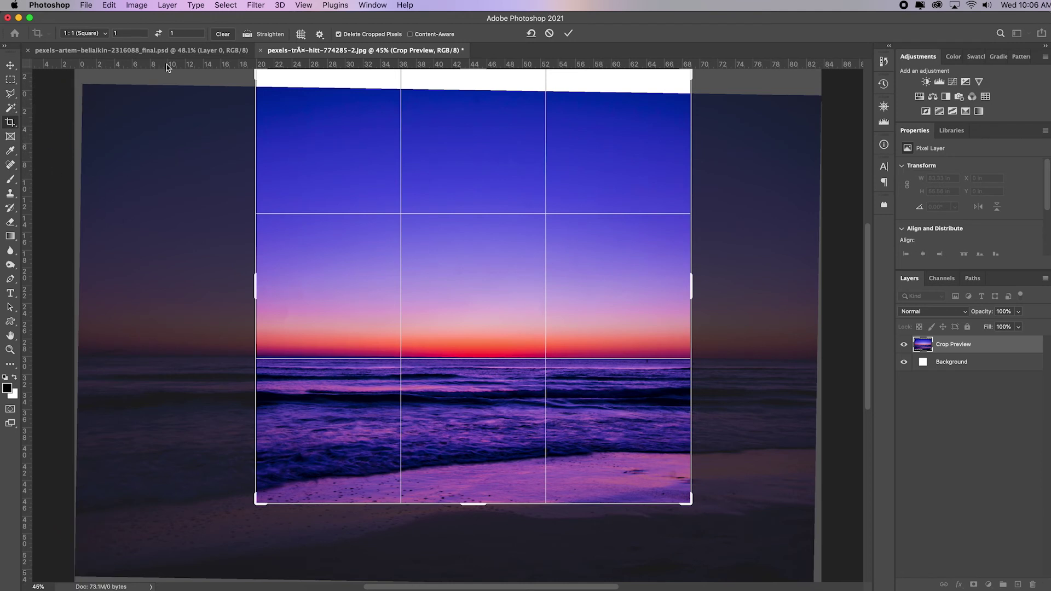
drag(168, 66, 311, 356)
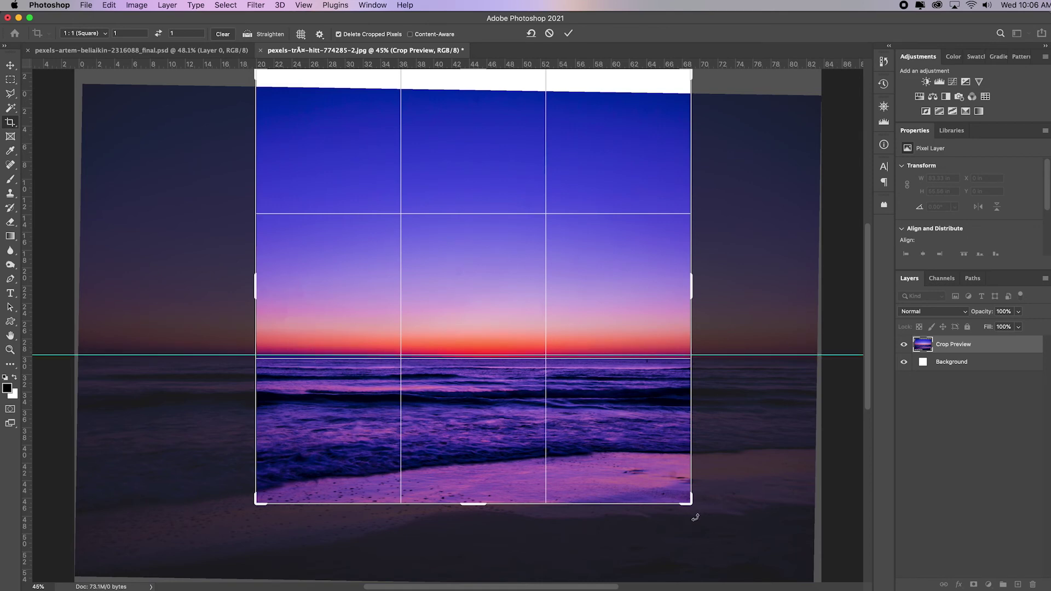
- Rotate the image to match the guide, then resize and reposition the square crop
drag(696, 518, 697, 519)
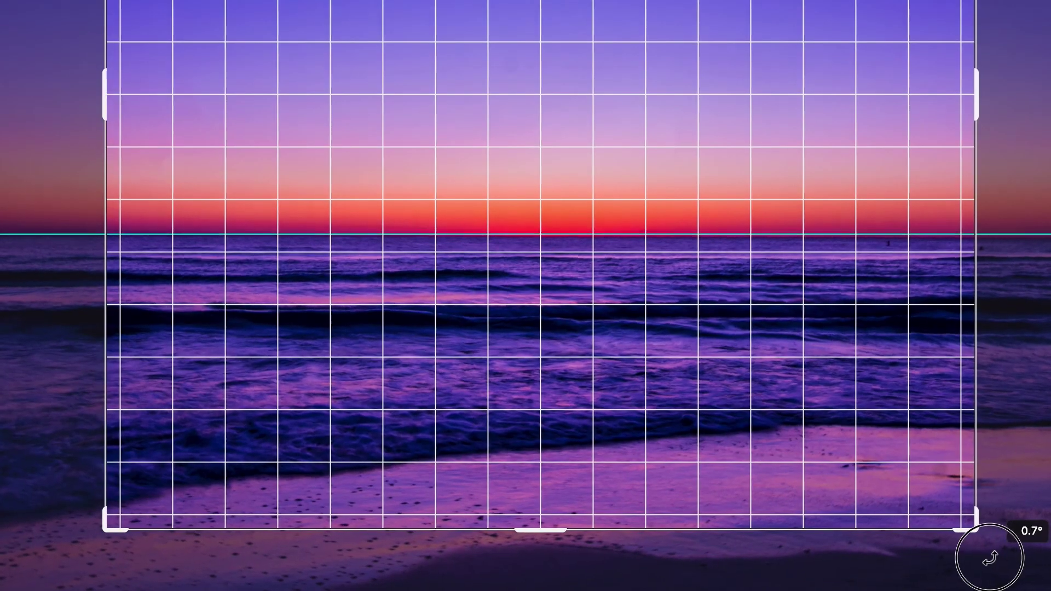
drag(990, 558, 991, 558)
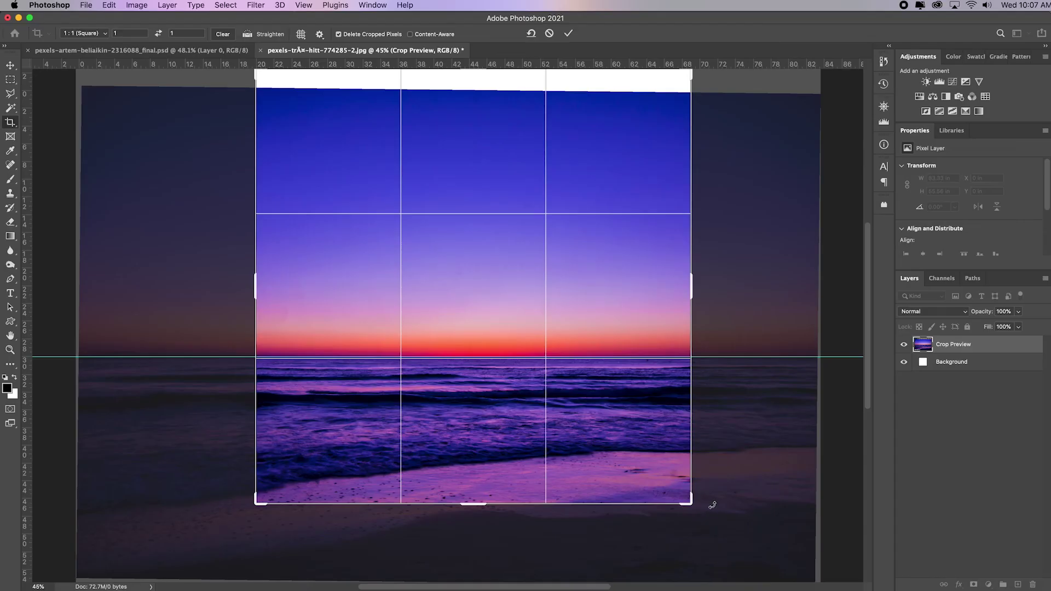
drag(491, 287, 489, 247)
drag(689, 505, 668, 481)
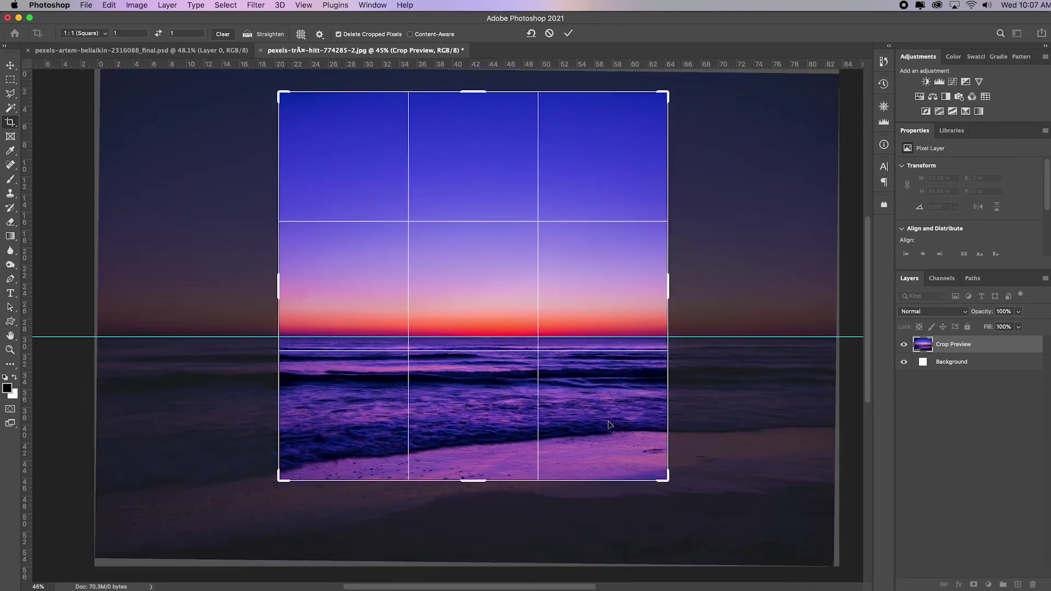
drag(610, 425, 632, 392)
key(super+r)
key(super+r)
key(super+r)
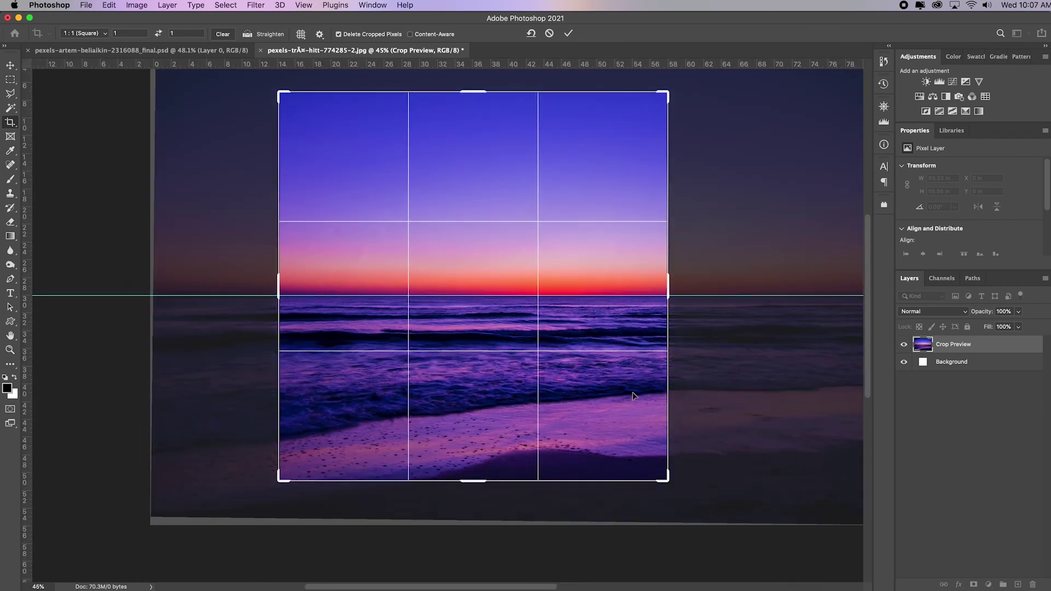
- Commit the square crop and drag the horizon guide off the image
key(Return)
click(11, 67)
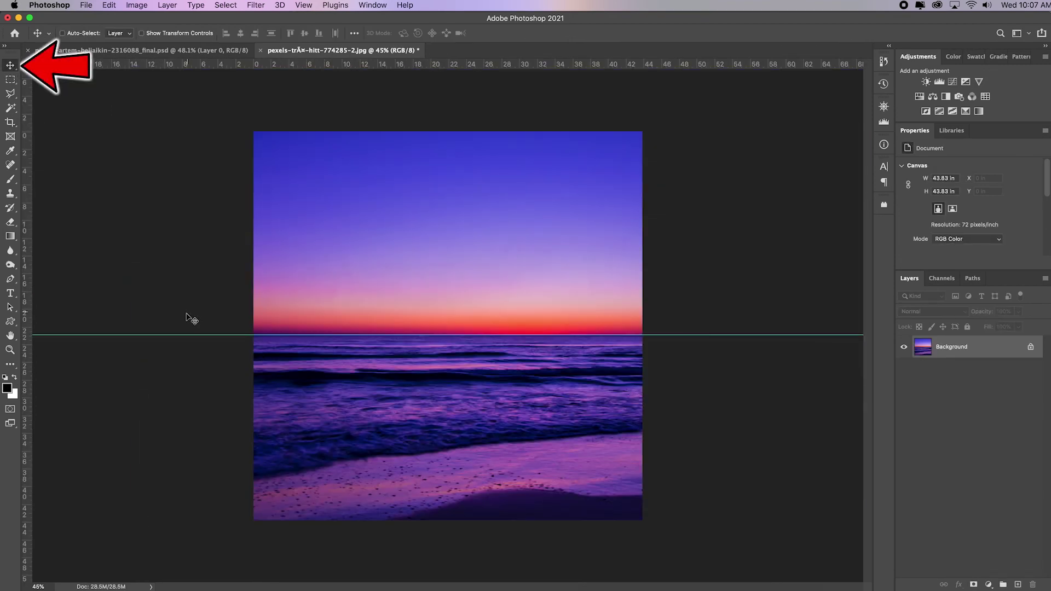
drag(189, 334, 211, 3)
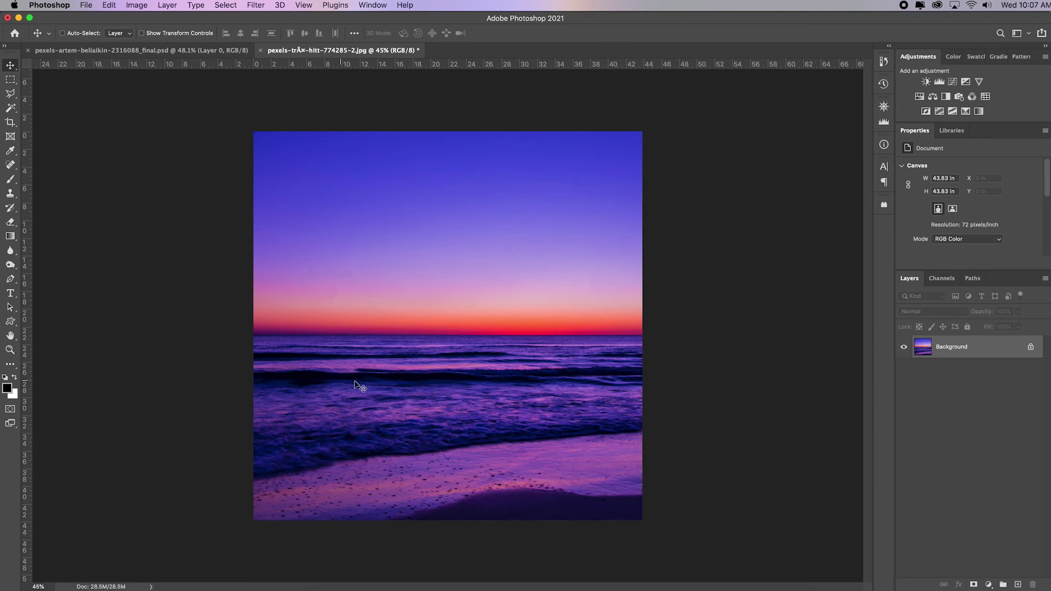
- Save the cropped photo as a JPEG with 'sq' added to its name
click(91, 8)
click(146, 130)
key(Right)
text(sq)
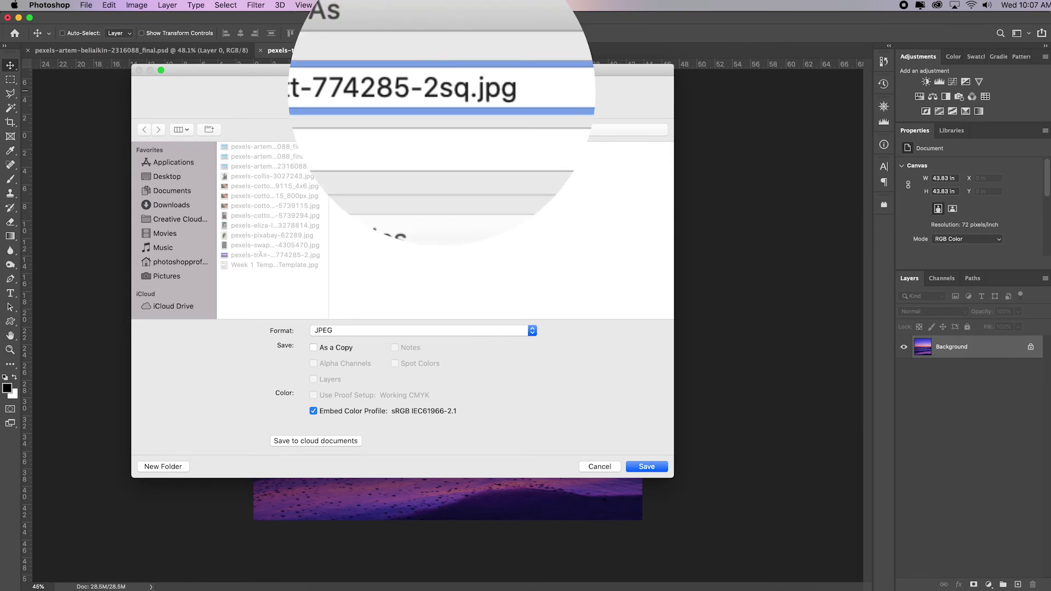
click(650, 468)
click(511, 95)
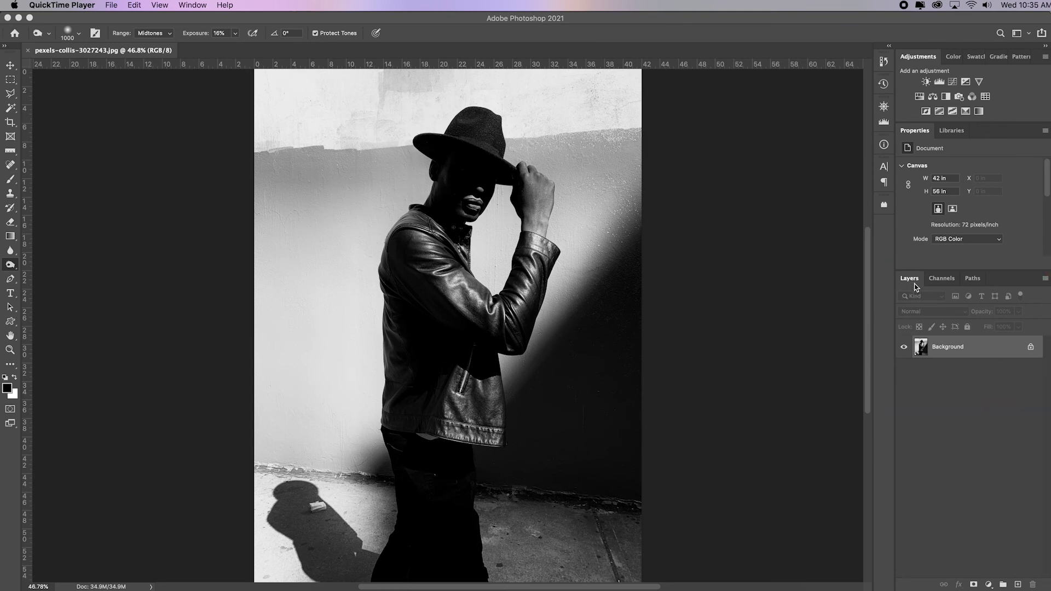
- Bring the hat portrait to the front, show the Layers panel, and select the Move tool
click(845, 235)
click(373, 5)
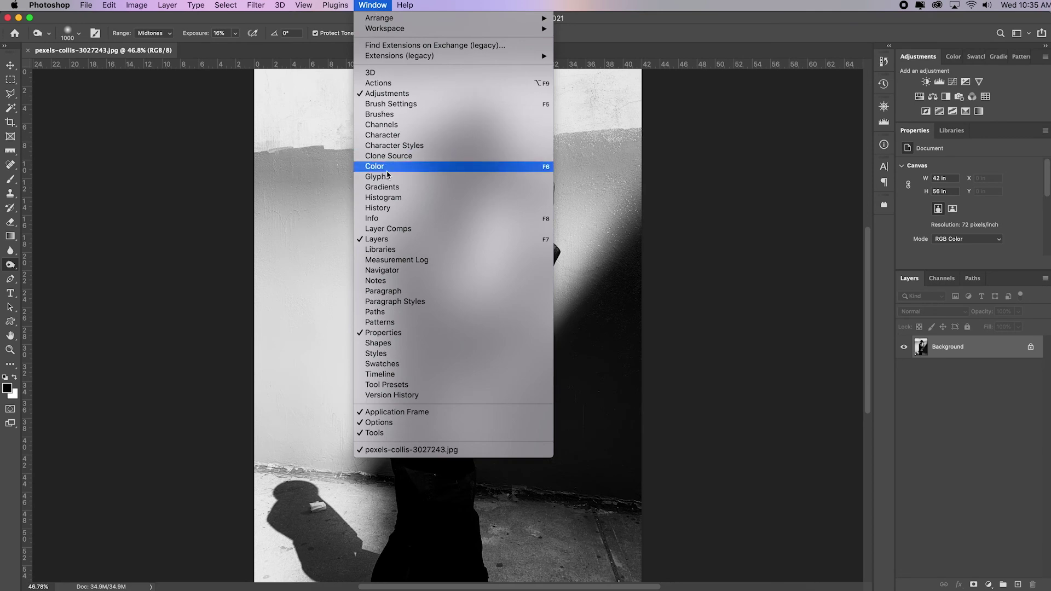
click(388, 239)
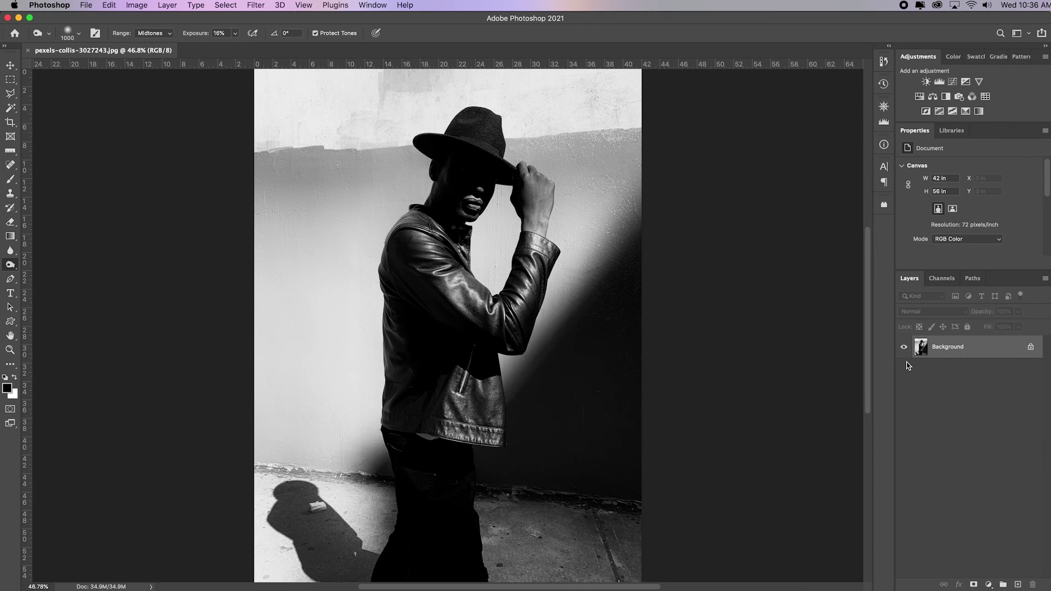
key(v)
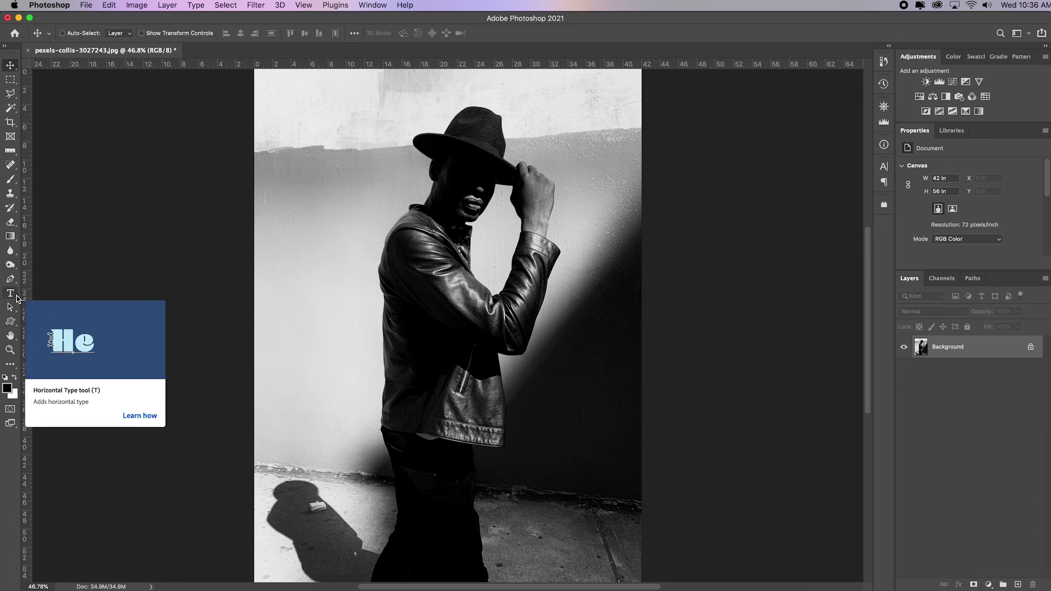
- Add a pure red paragraph text box left of the man, commit it, and select Background
click(12, 294)
drag(281, 99, 360, 447)
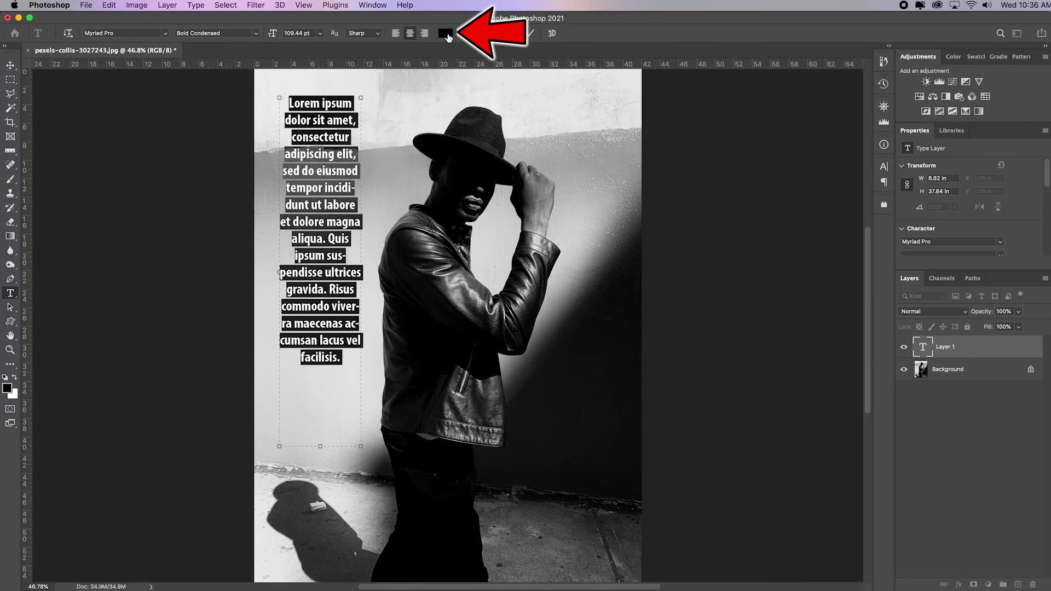
click(447, 35)
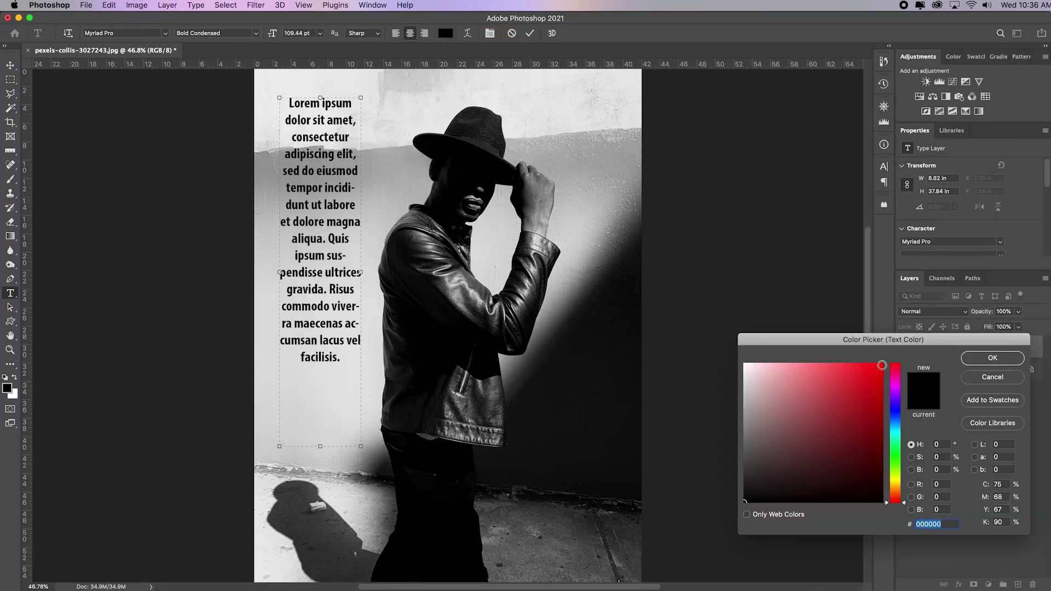
click(882, 365)
click(993, 358)
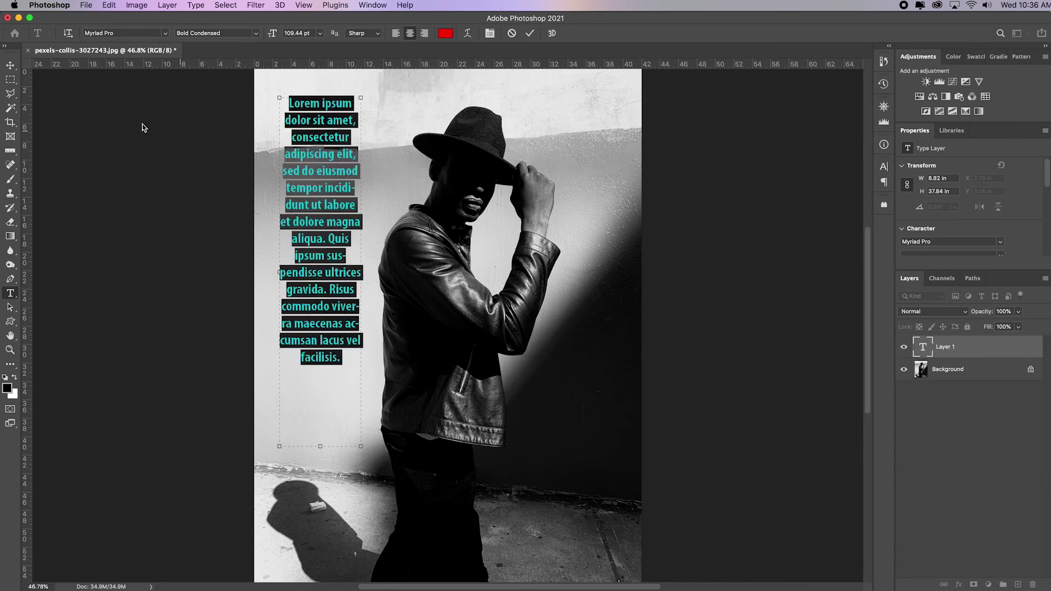
click(530, 34)
scroll(629, 208, up, 3)
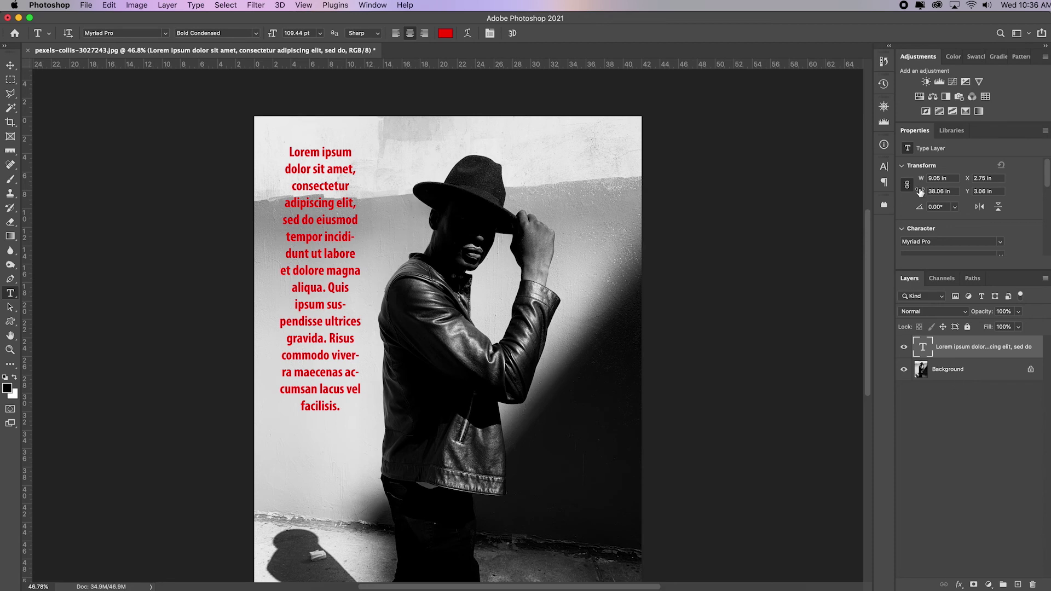
click(972, 370)
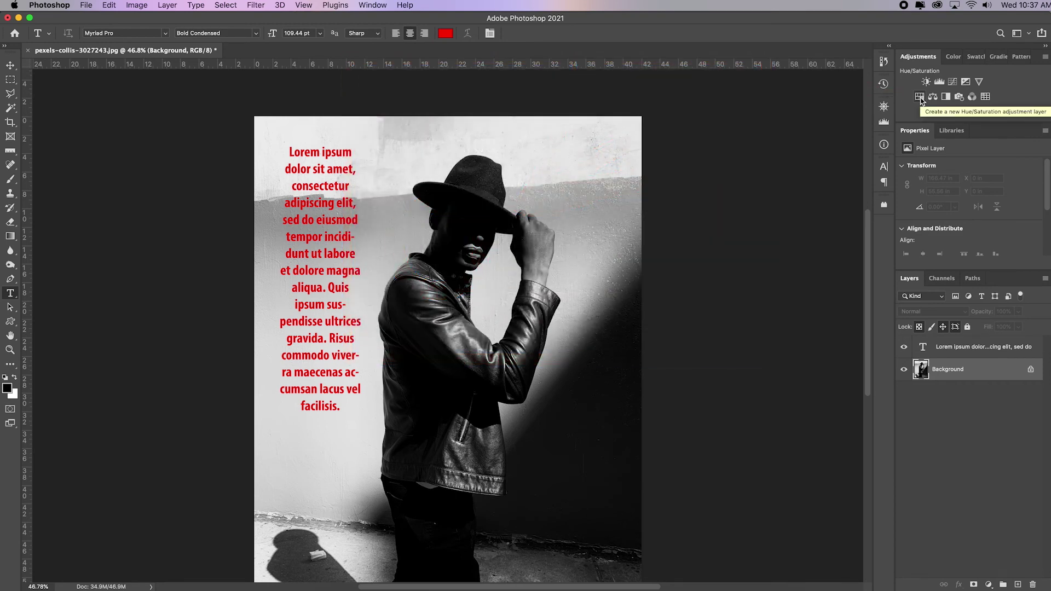
- Add a Hue/Saturation layer with Colorize on and the Hue shifted to blue, 228
click(920, 98)
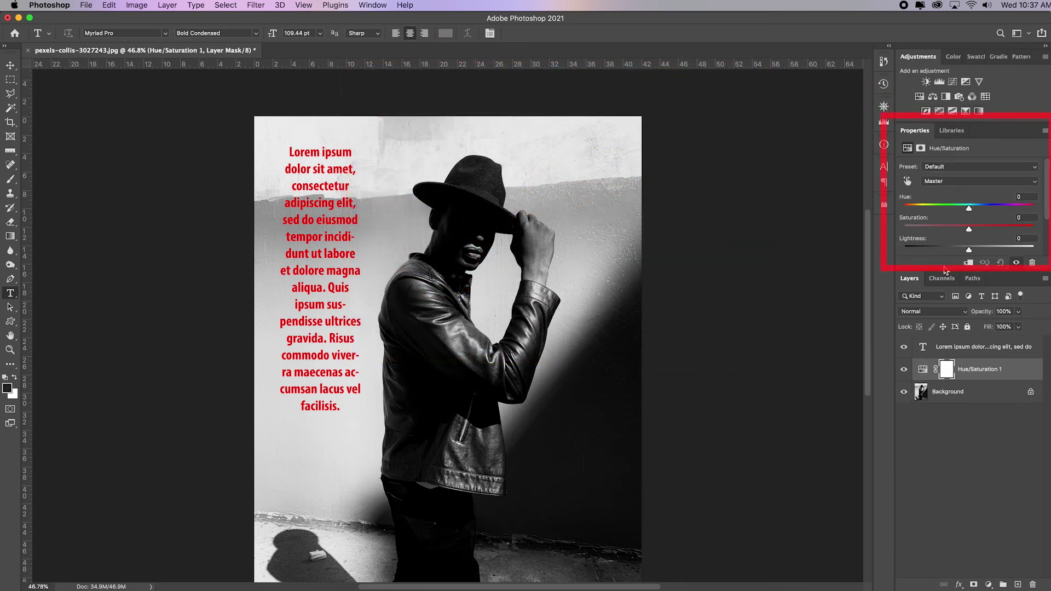
drag(946, 270, 946, 296)
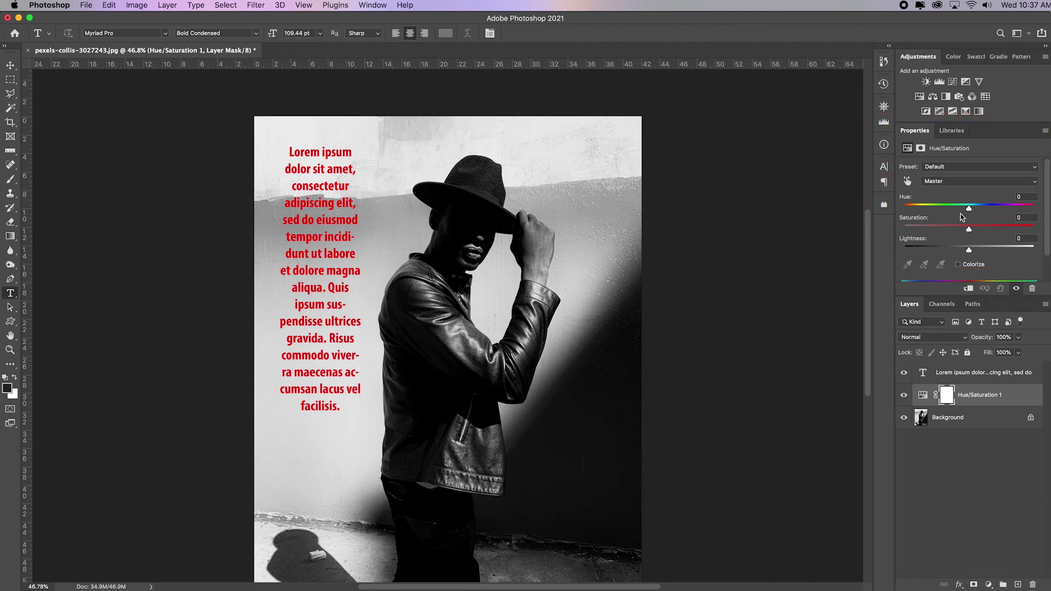
click(958, 265)
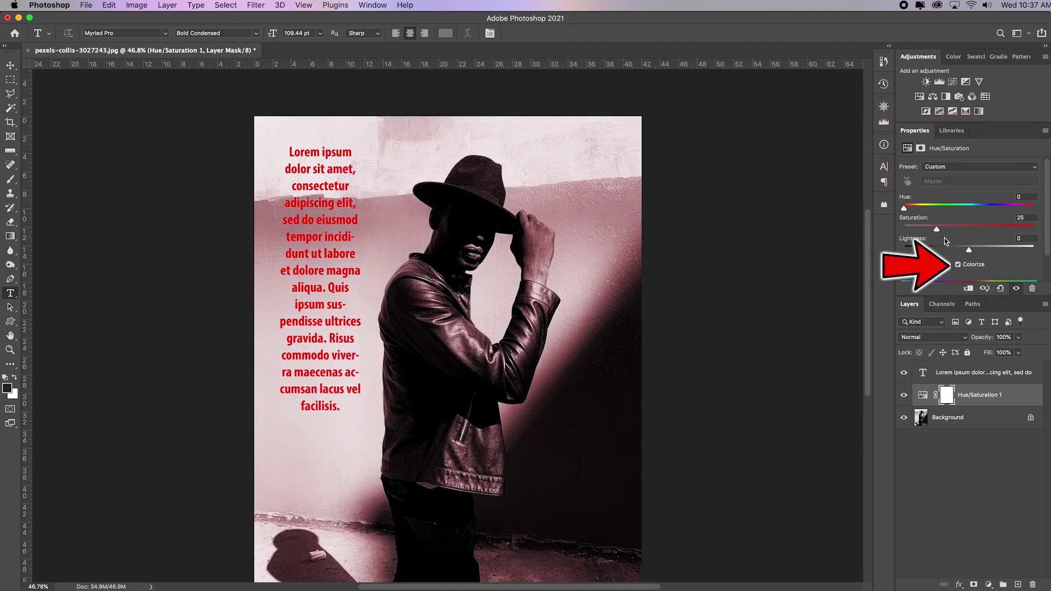
drag(907, 210, 938, 233)
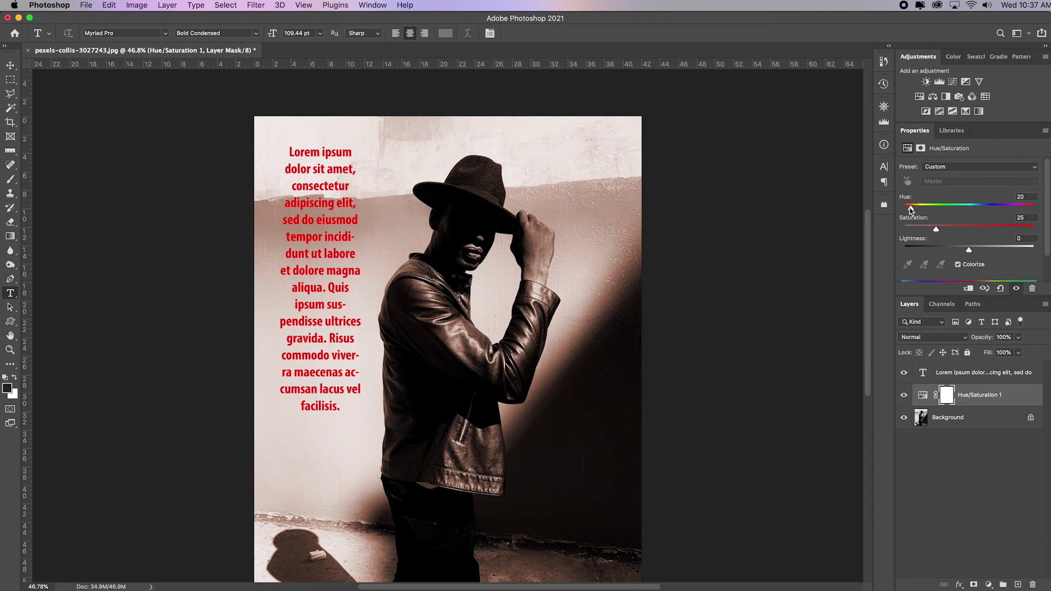
drag(911, 210, 988, 218)
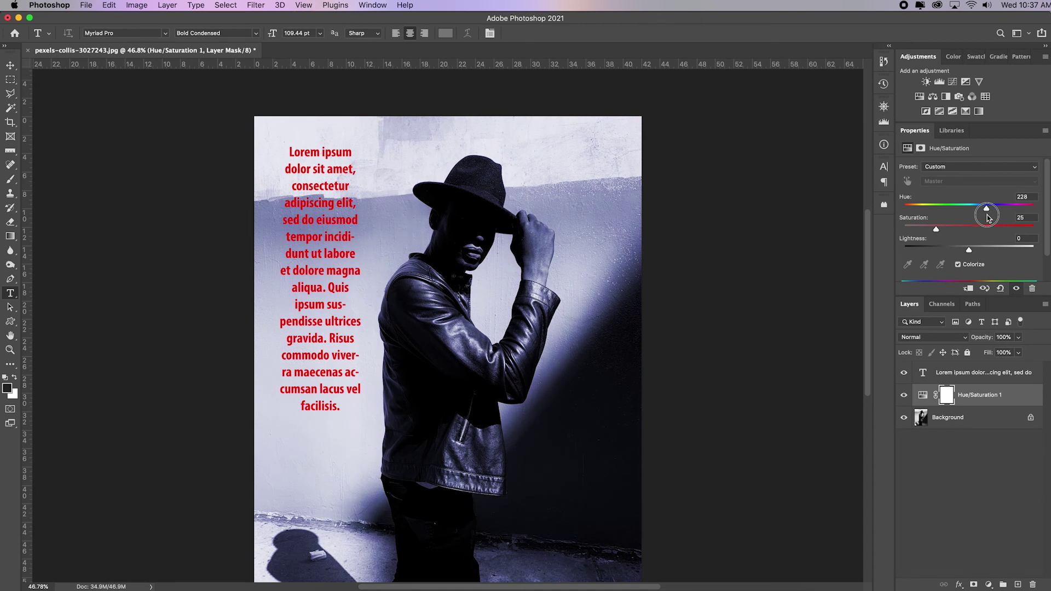
- Toggle the Lorem ipsum text and blue tint layers on and off to compare
click(904, 375)
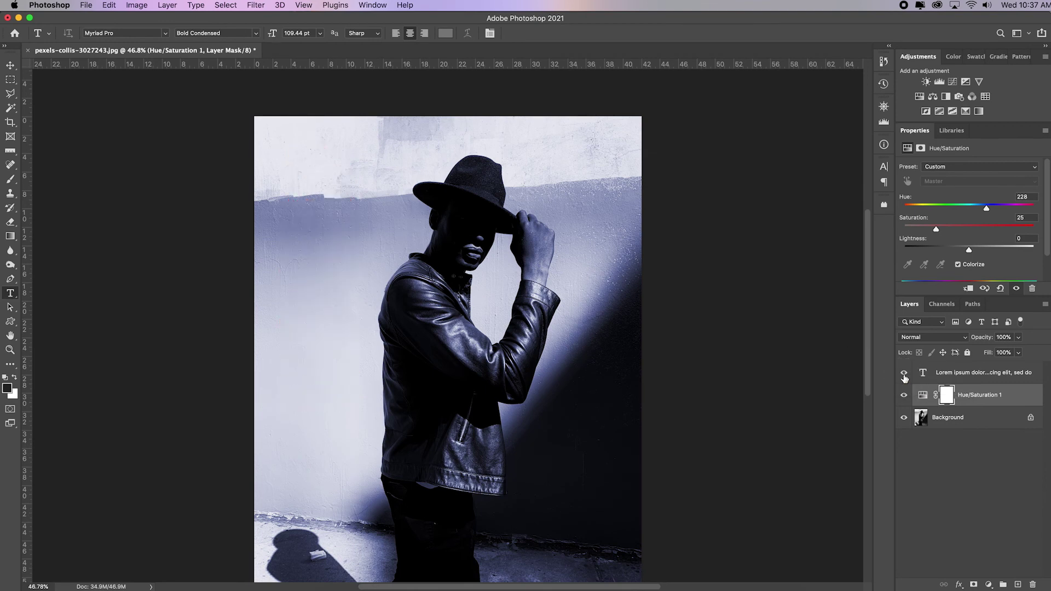
click(904, 376)
click(904, 375)
click(904, 376)
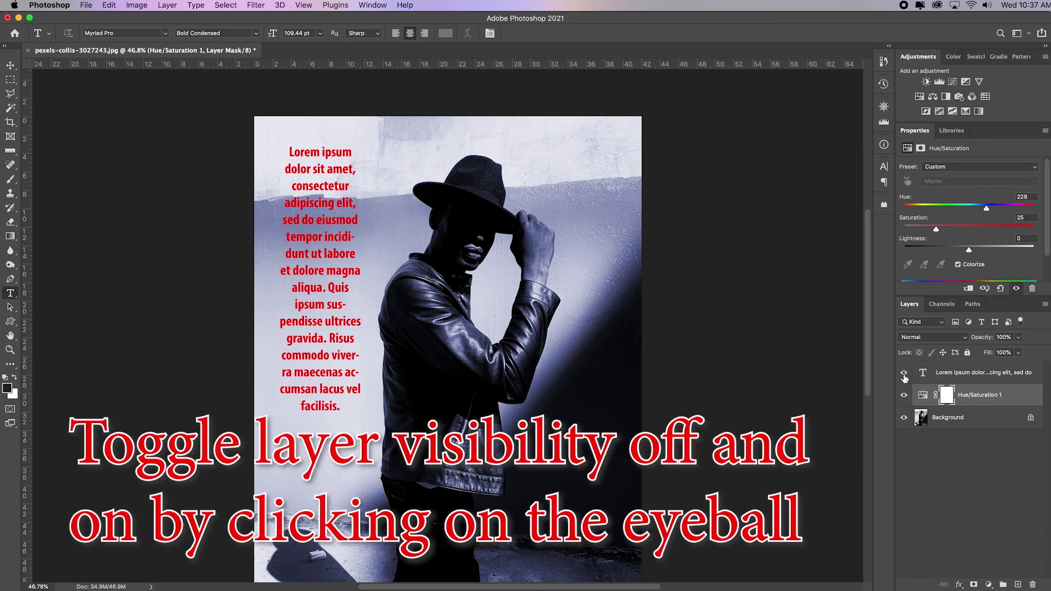
click(904, 396)
click(904, 396)
click(904, 396)
click(904, 396)
click(904, 397)
click(904, 396)
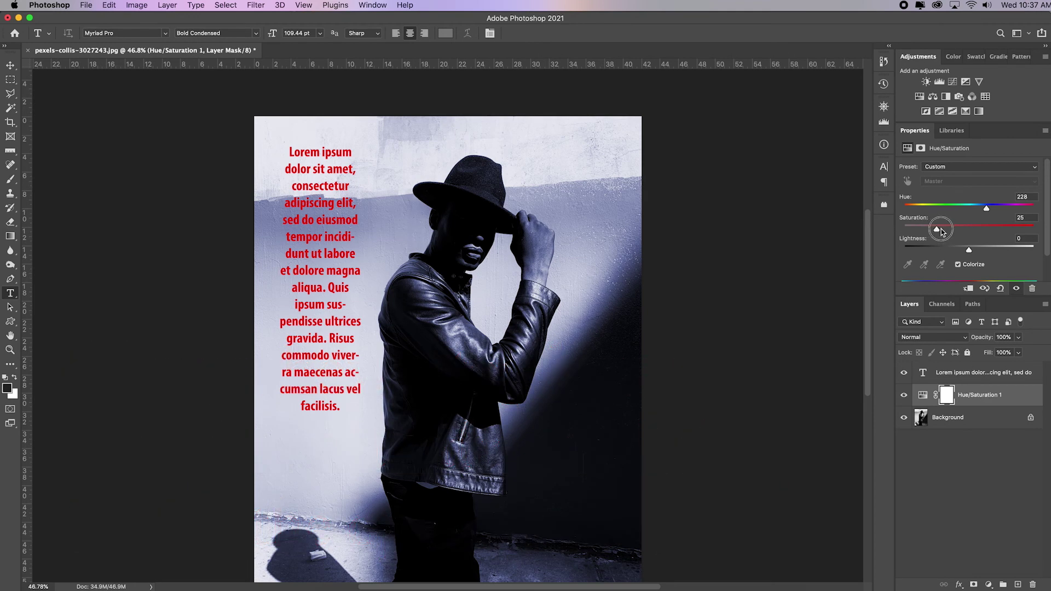
- Raise the blue tint's Saturation to 100 and lower the layer opacity
drag(936, 229, 1037, 232)
click(972, 377)
mouse_move(990, 338)
mouse_down()
mouse_move(974, 341)
mouse_move(1005, 341)
mouse_up()
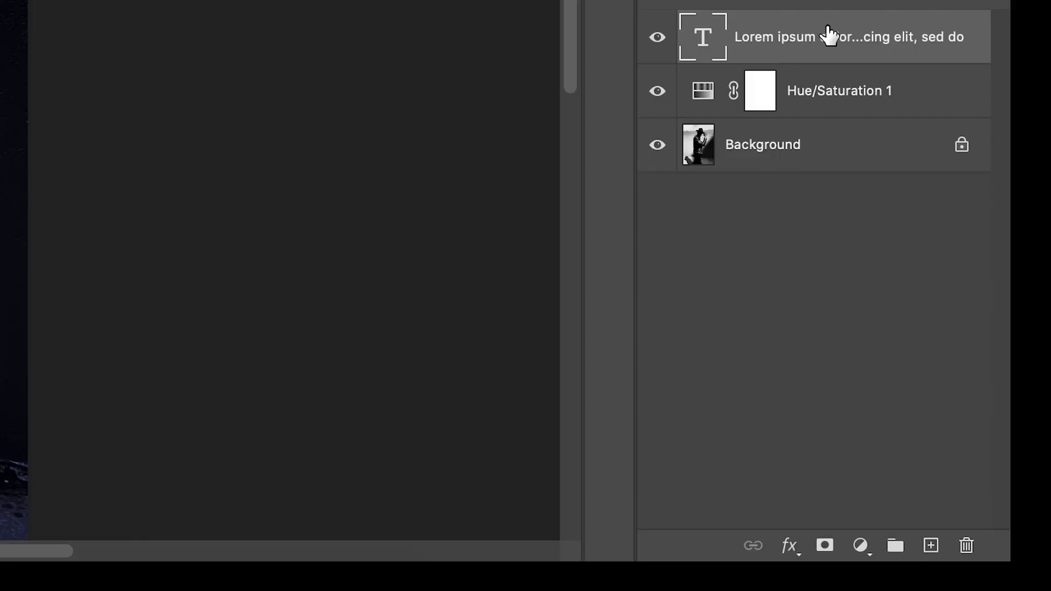
- Delete the Lorem ipsum text layer and the Hue/Saturation 1 mask
drag(975, 371, 998, 530)
drag(883, 415, 967, 545)
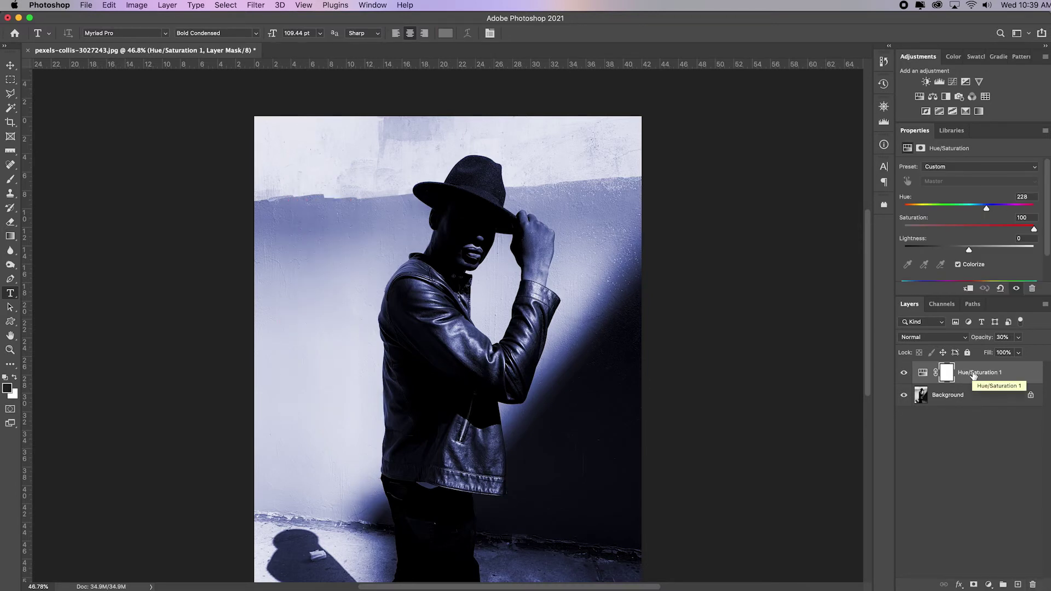
key(BackSpace)
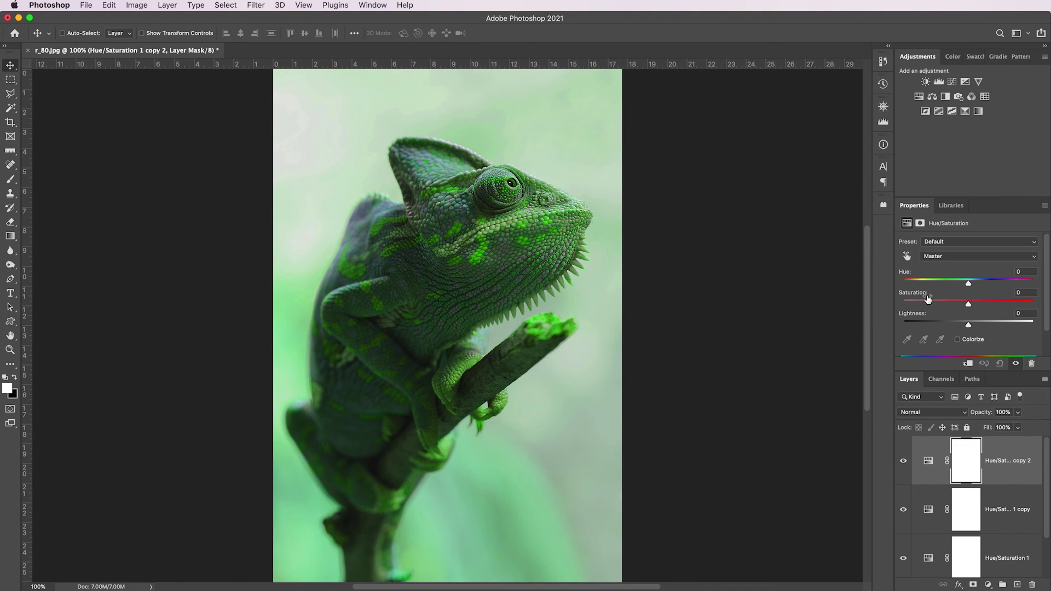
- Enlarge the Layers panel and delete the Hue/Saturation 1 layer from the chameleon image
scroll(927, 241, down, 1)
drag(918, 371, 925, 232)
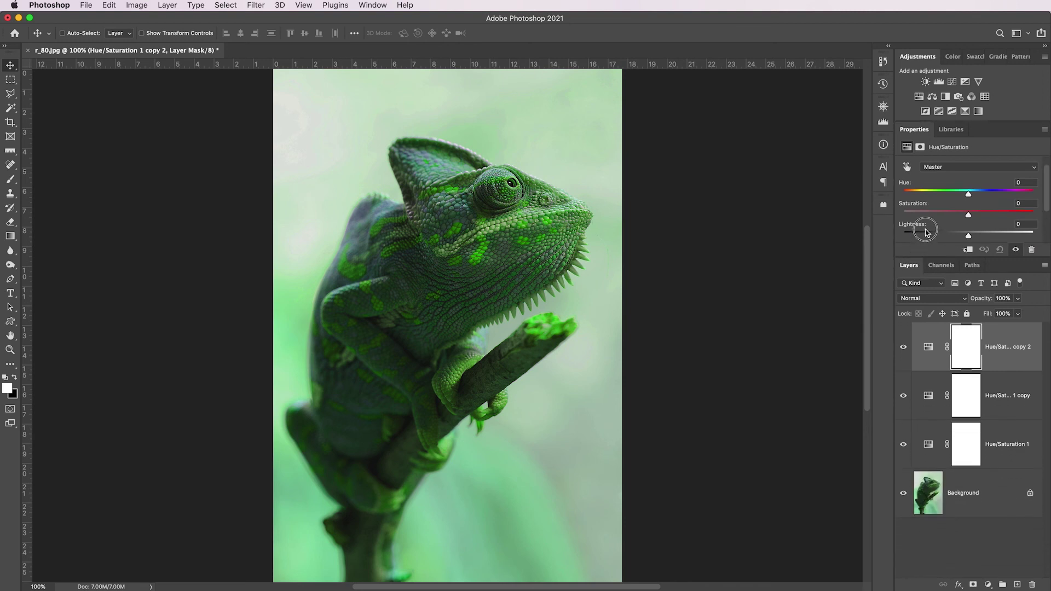
click(1016, 464)
drag(1009, 444, 1033, 585)
- Delete the Hue/Saturation 1 copy layer along with its mask
click(962, 410)
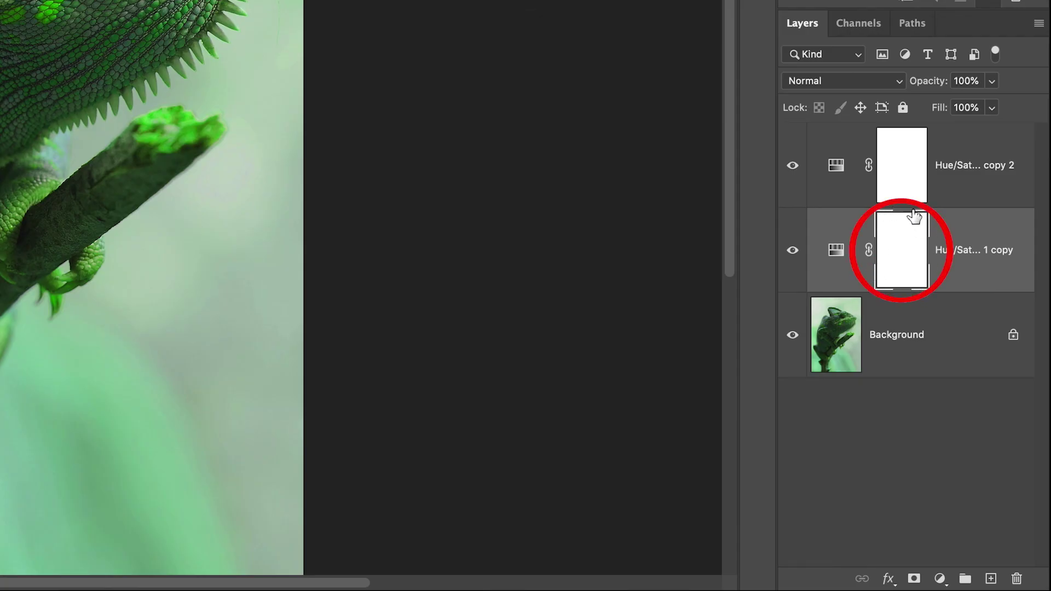
click(838, 255)
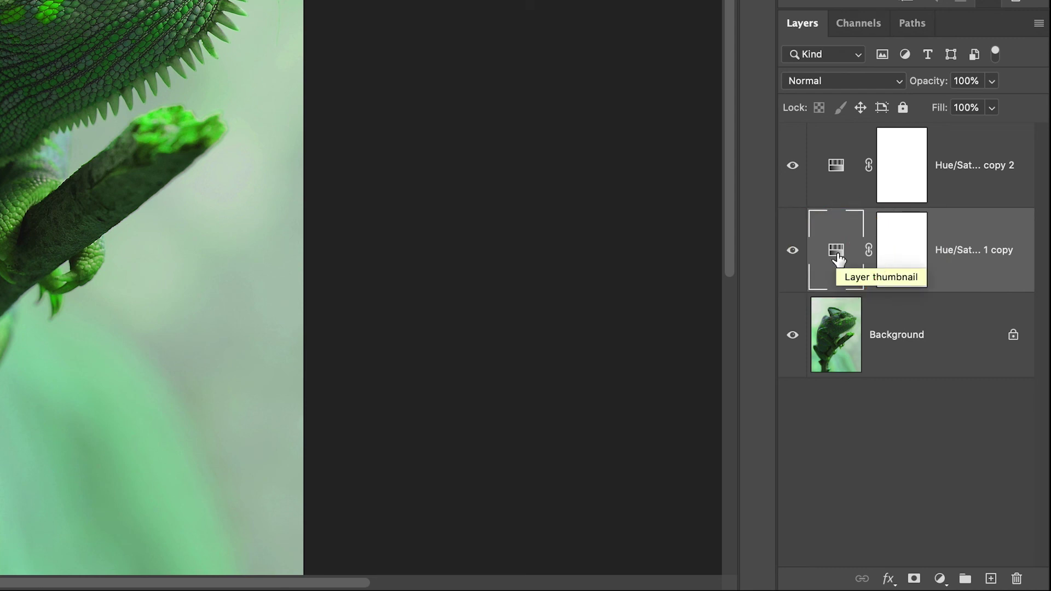
click(884, 257)
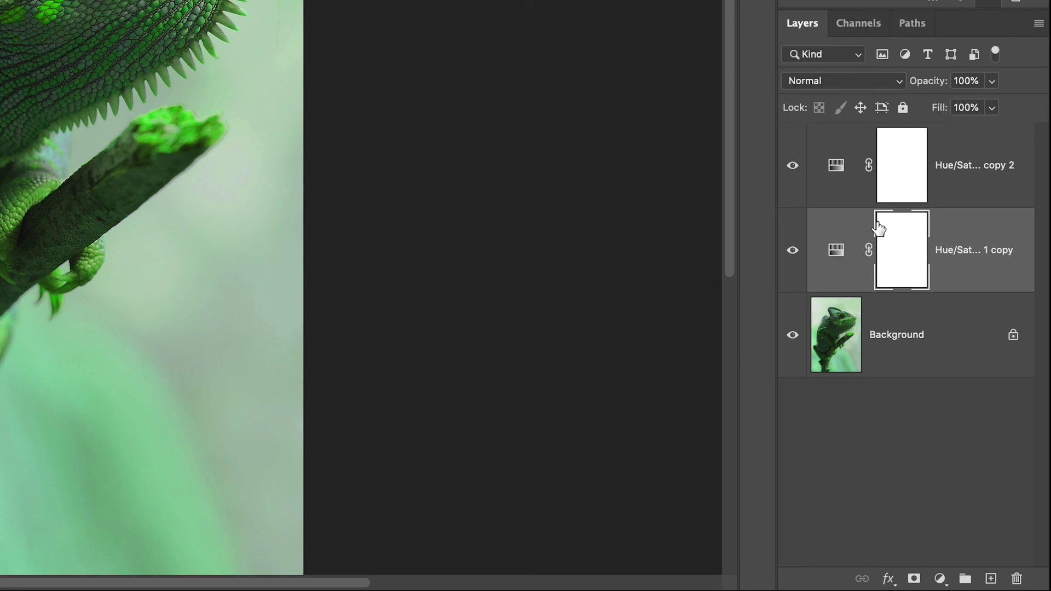
click(836, 249)
click(909, 253)
key(Delete)
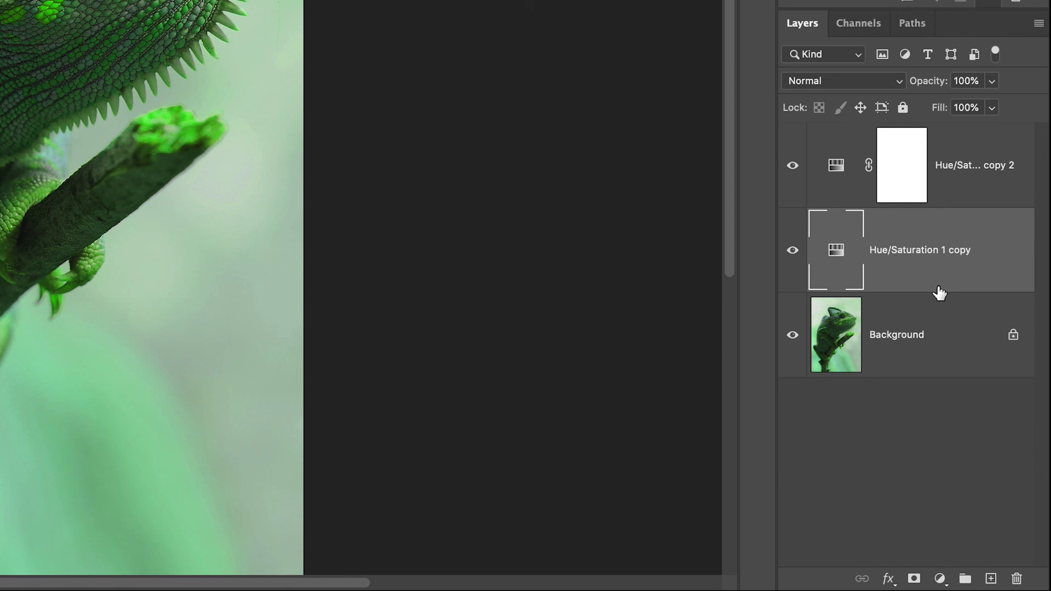
key(Delete)
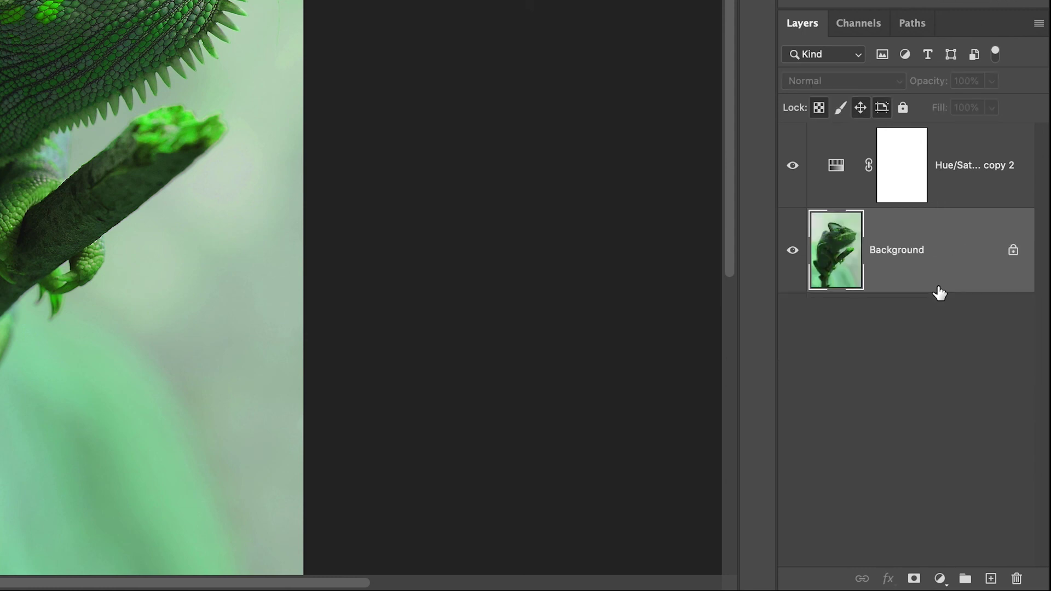
- Delete the last Hue/Saturation copy, duplicate Background, and remove Layer 1 copy
click(972, 179)
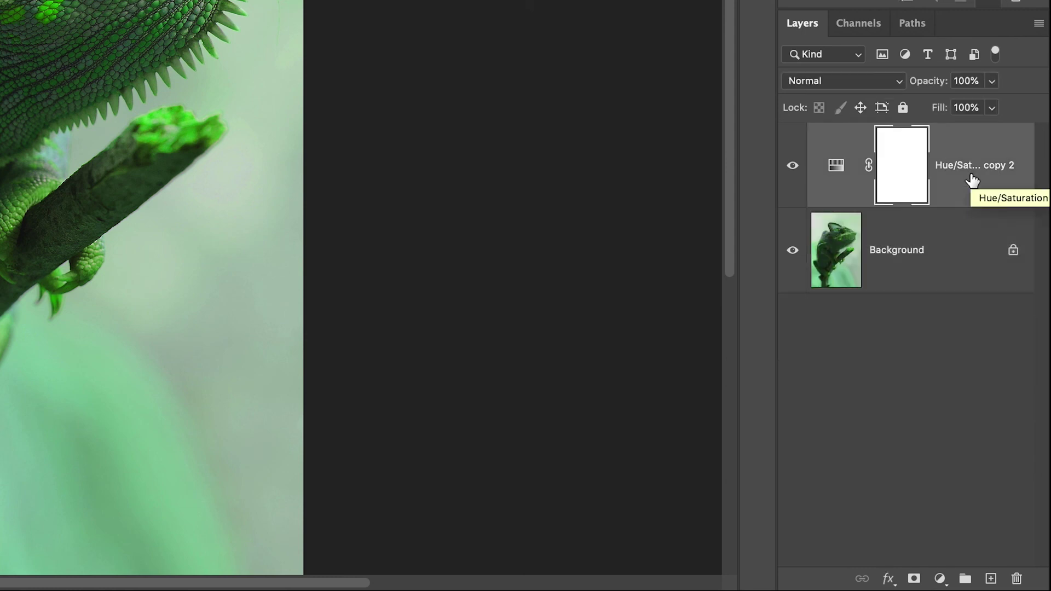
key(Delete)
key(Delete)
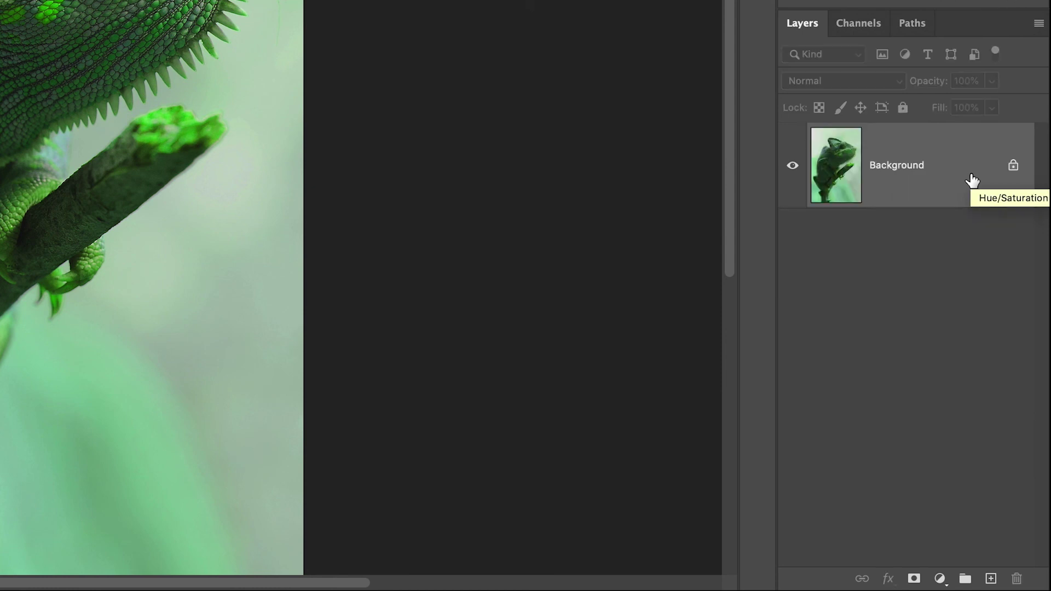
key(ctrl+j)
key(ctrl+j)
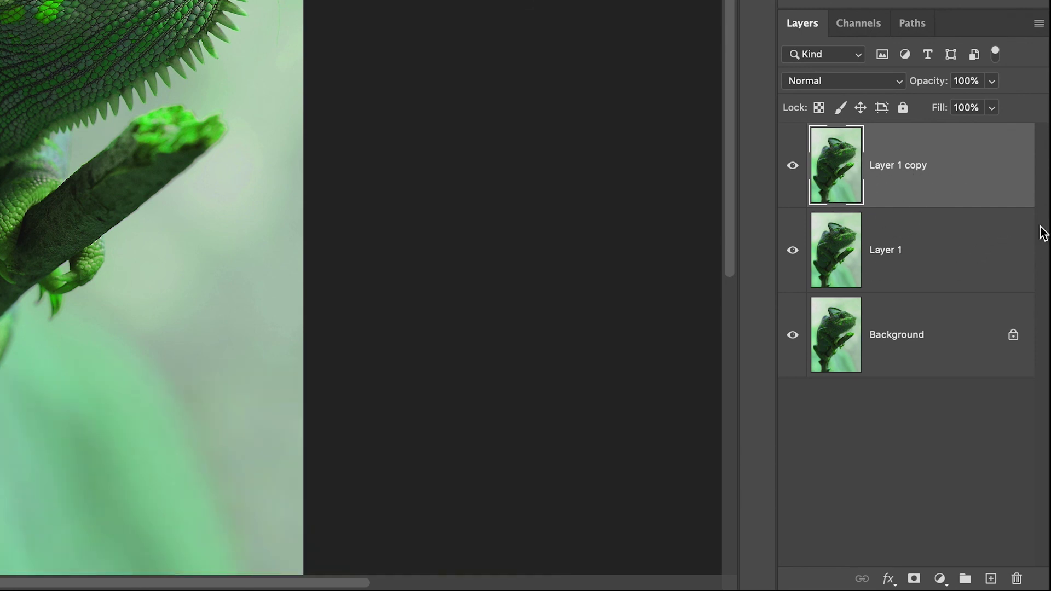
key(Delete)
key(Delete)
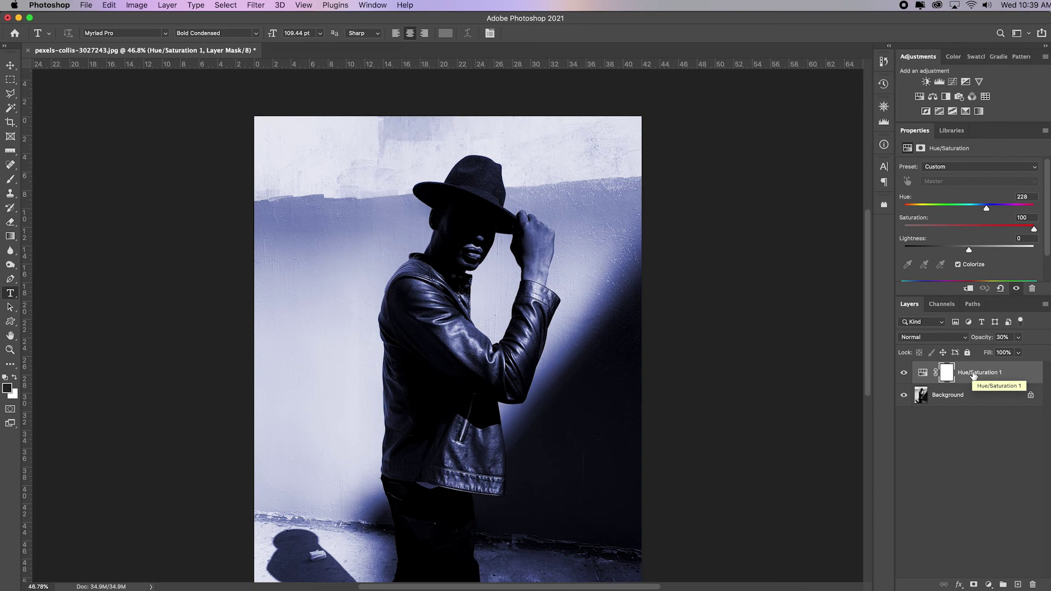
- Delete the Hue/Saturation mask and layer, then add a blank Layer 1 above Background
key(Delete)
key(Delete)
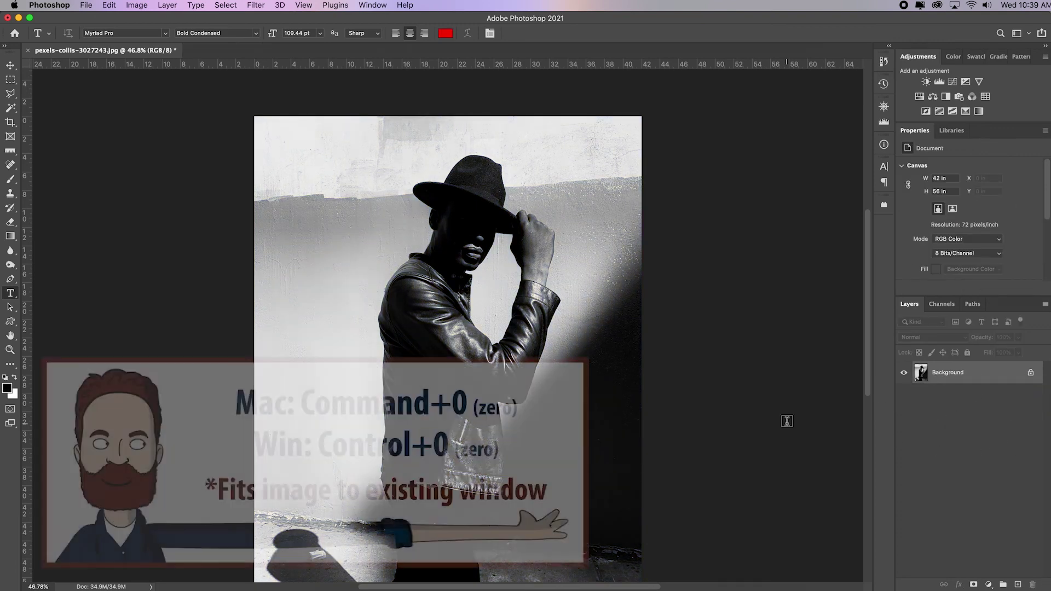
scroll(788, 427, down, 2)
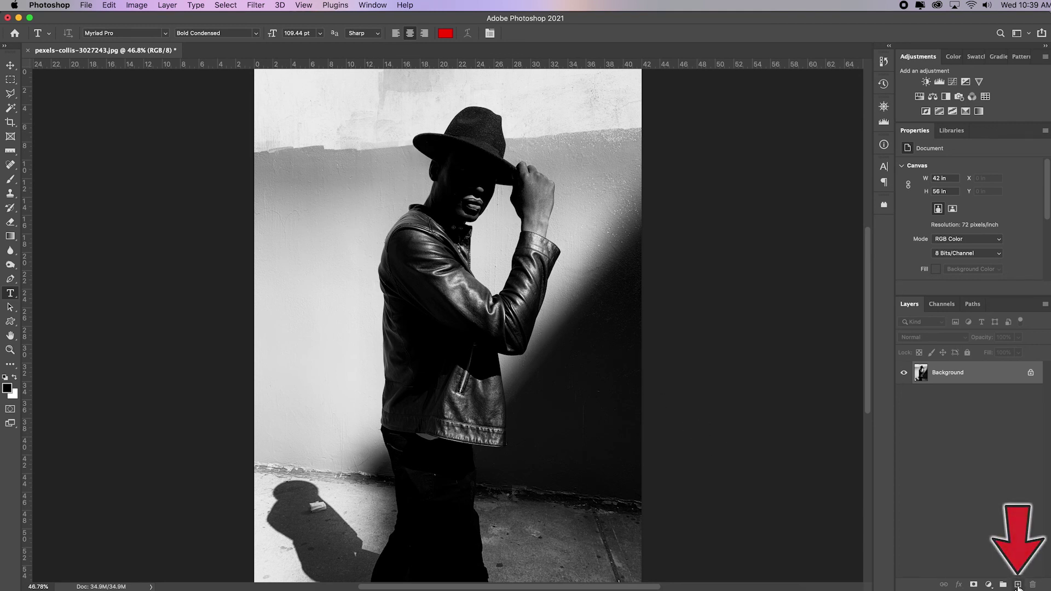
click(1017, 585)
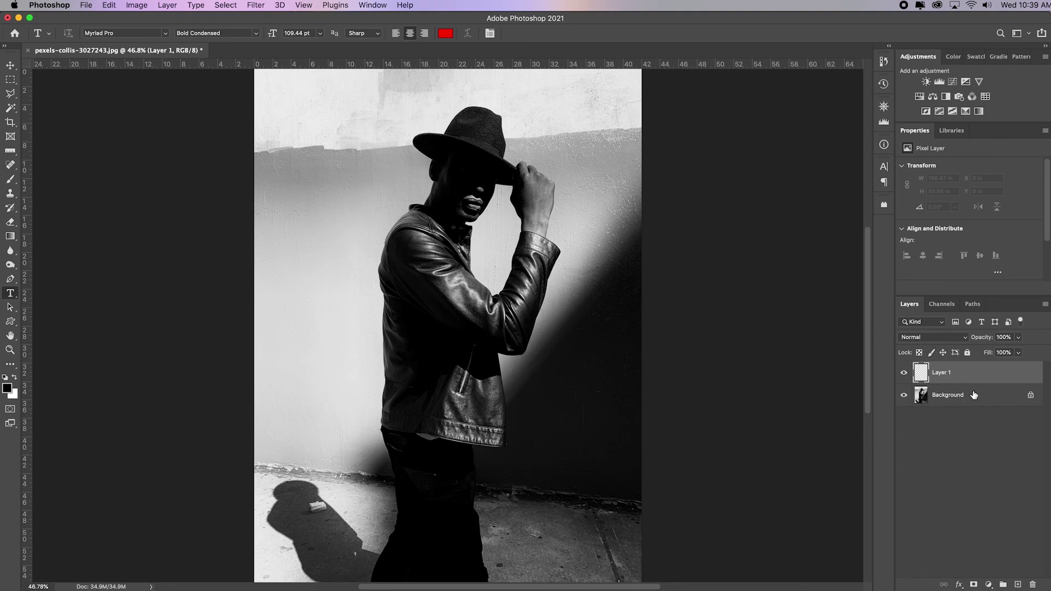
- Set the Layers panel thumbnail size to the largest option in Panel Options
click(1046, 307)
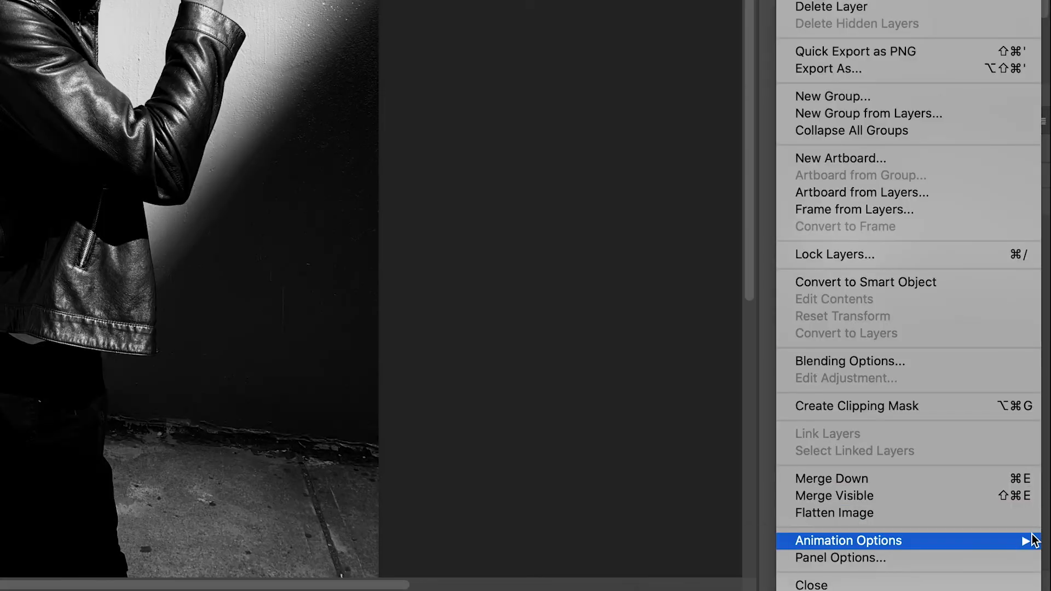
click(1007, 561)
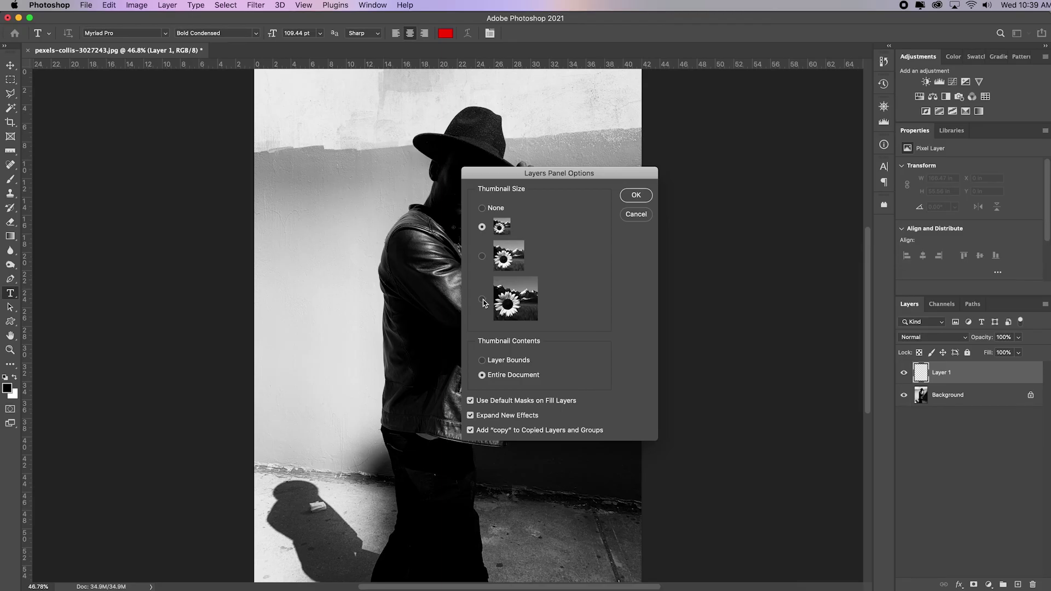
click(482, 299)
click(636, 195)
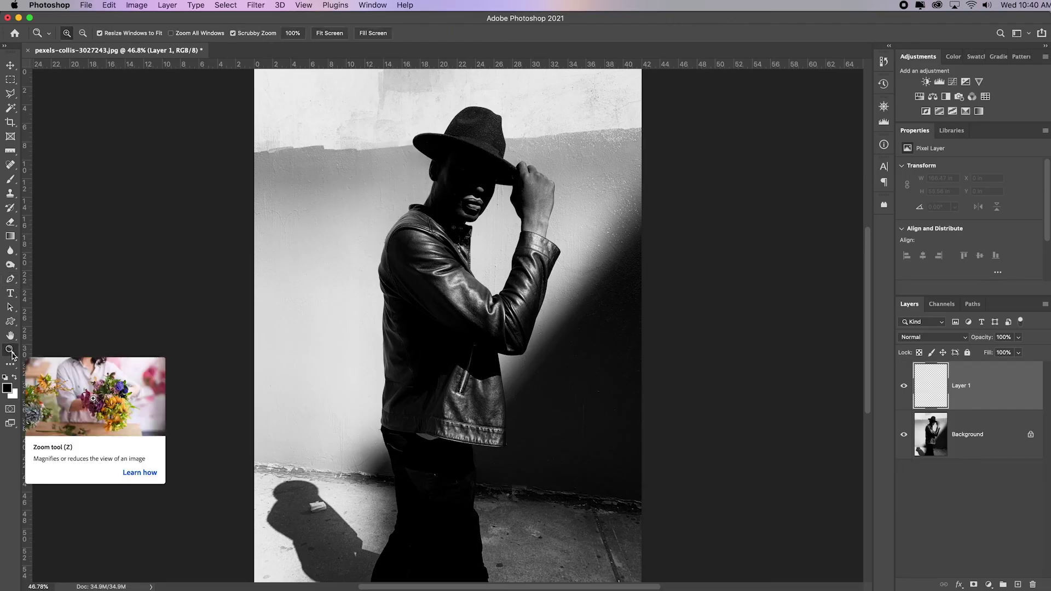
- Zoom to 200% on the ground shadow and spot-heal a patch beside the discarded box
click(328, 512)
drag(327, 512, 303, 347)
key(space)
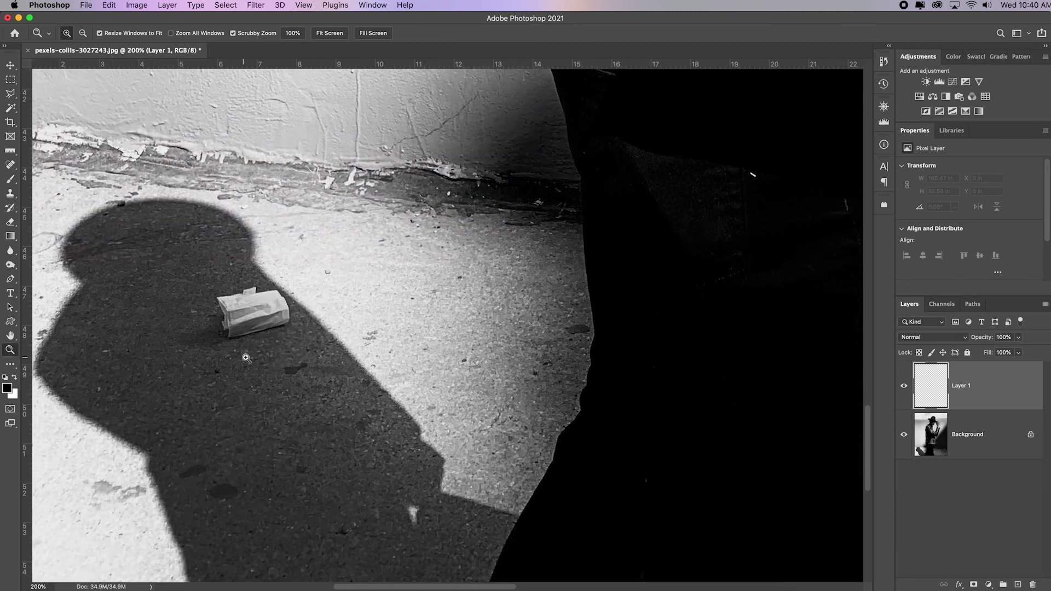
click(11, 165)
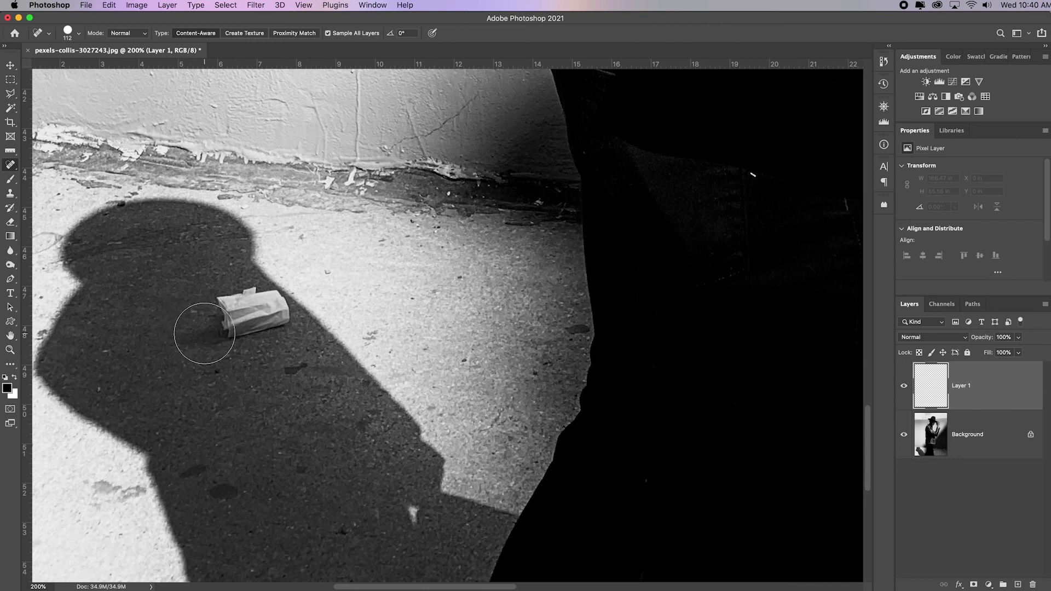
click(210, 351)
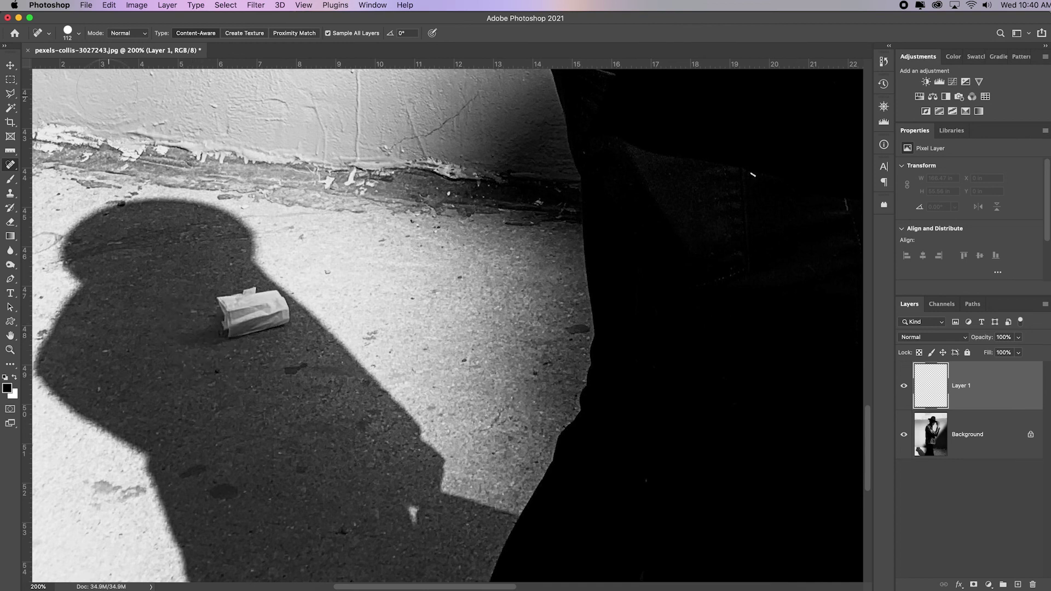
- Resize the Spot Healing Brush to 60 px and paint out the box and dark spots
click(81, 35)
mouse_move(75, 63)
mouse_down()
mouse_move(47, 63)
mouse_move(92, 64)
mouse_move(60, 64)
mouse_up()
key(Return)
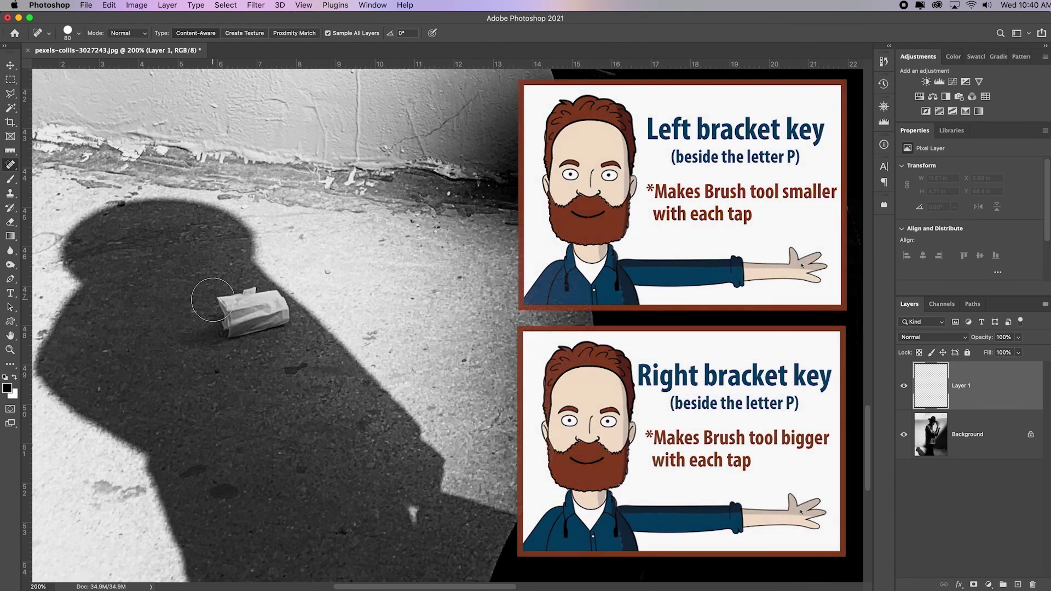
key(bracketleft)
key(bracketleft)
mouse_move(213, 300)
mouse_down()
mouse_move(230, 341)
mouse_move(284, 324)
mouse_move(261, 300)
mouse_move(275, 308)
mouse_move(233, 301)
mouse_up()
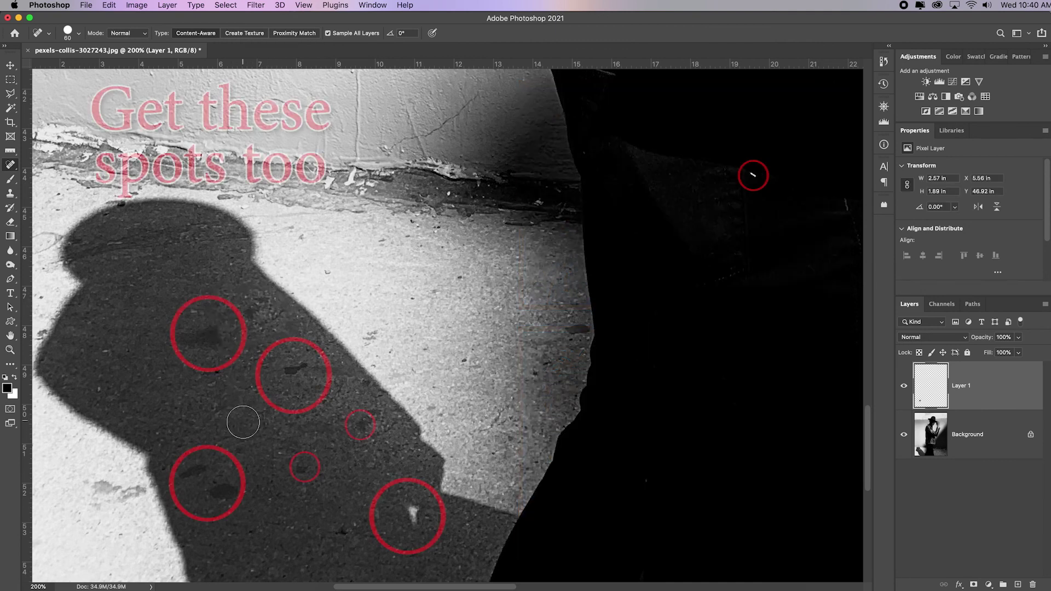
drag(216, 336, 176, 340)
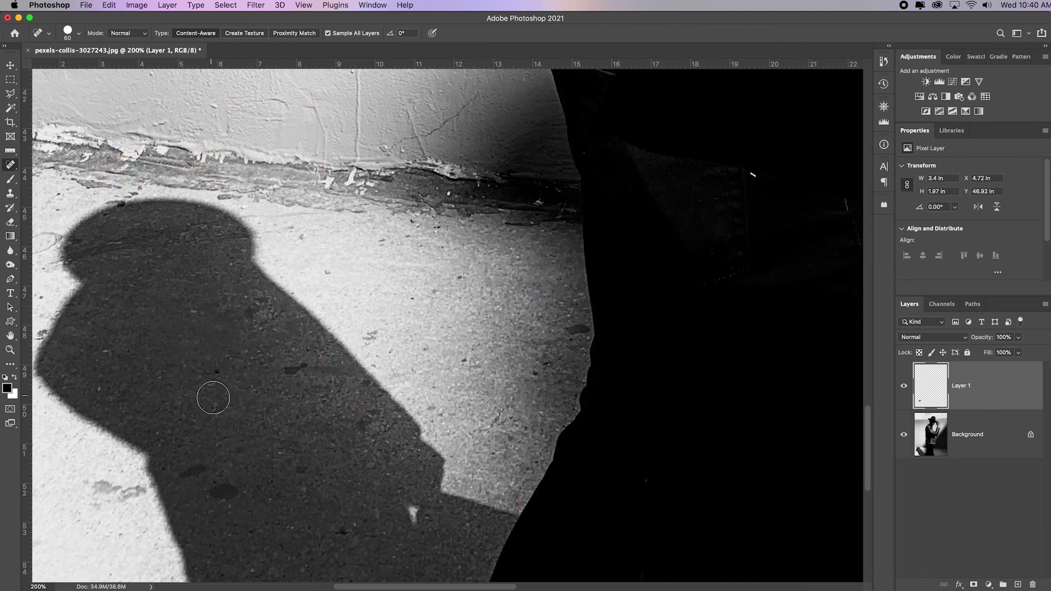
drag(263, 413, 274, 415)
- Check the patch with Background hidden, then heal three shadow blemishes and the white wall speck
click(904, 435)
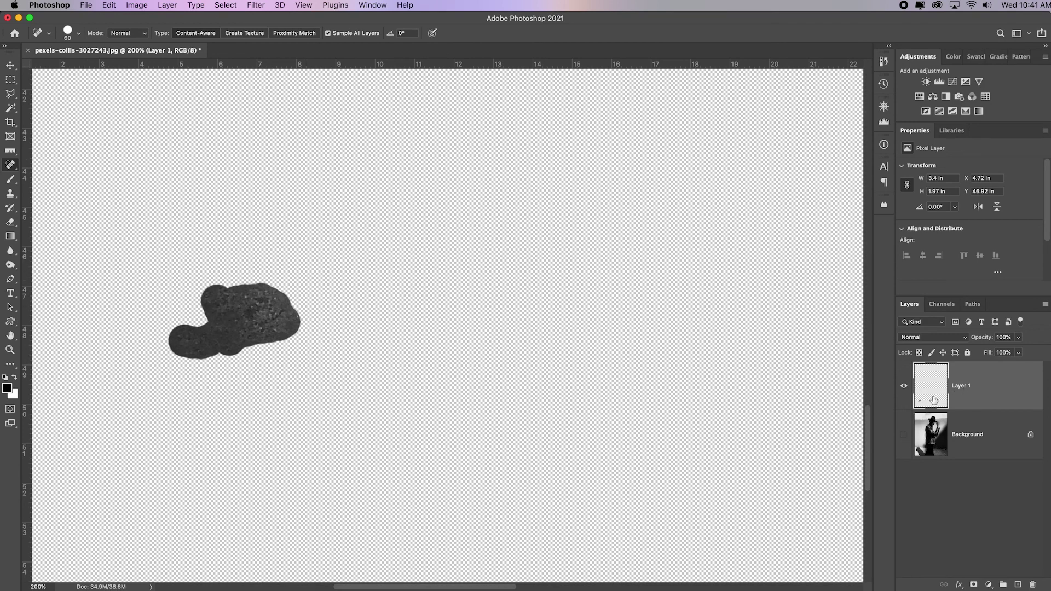
click(903, 436)
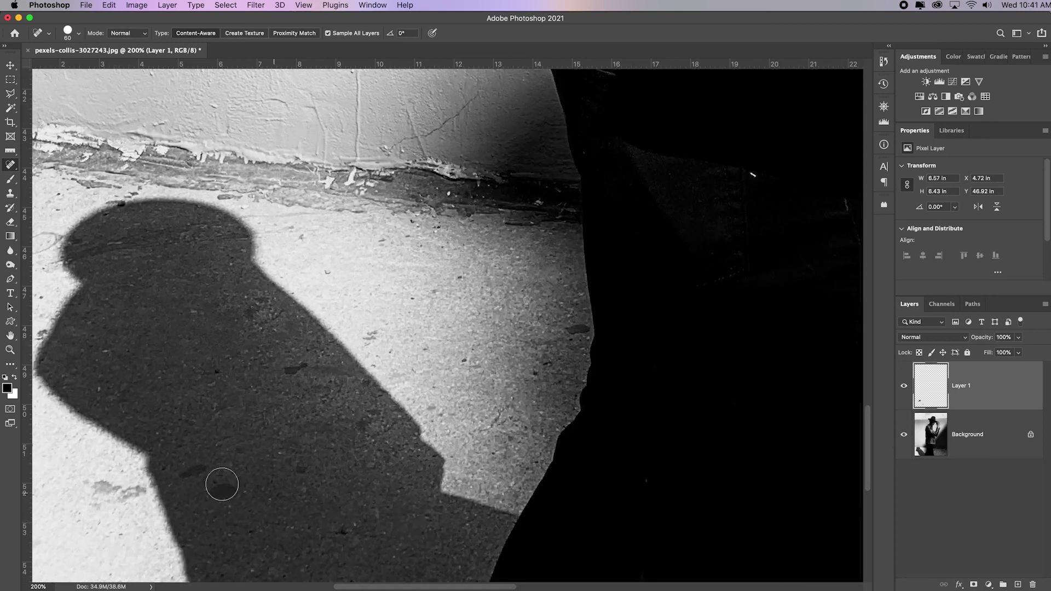
click(225, 494)
click(191, 474)
click(284, 375)
click(754, 173)
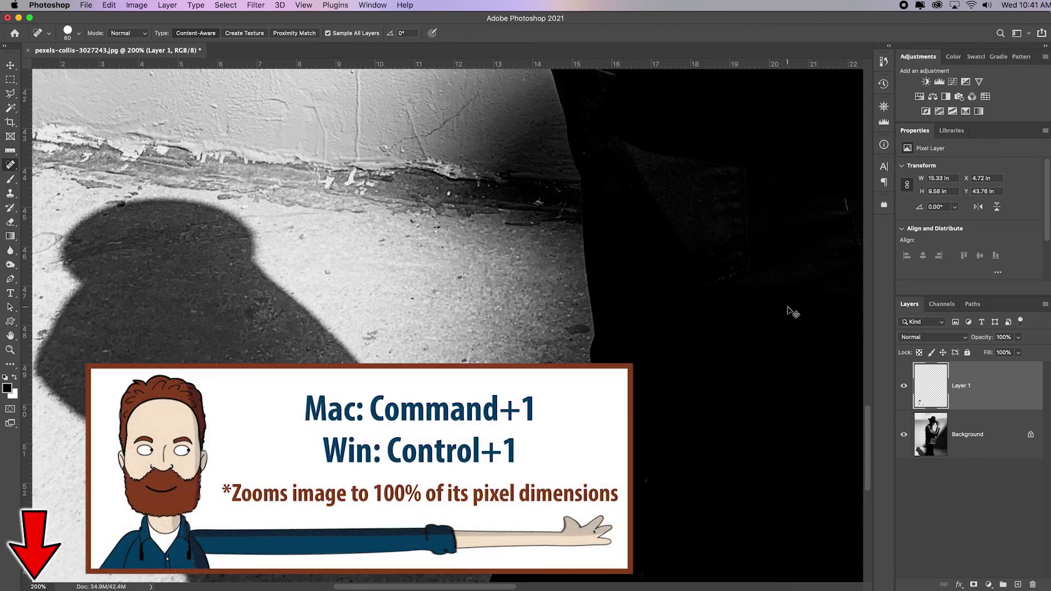
- At 100% view, heal the spot beside the legs, inspect up to the face, then fit on screen
key(super+1)
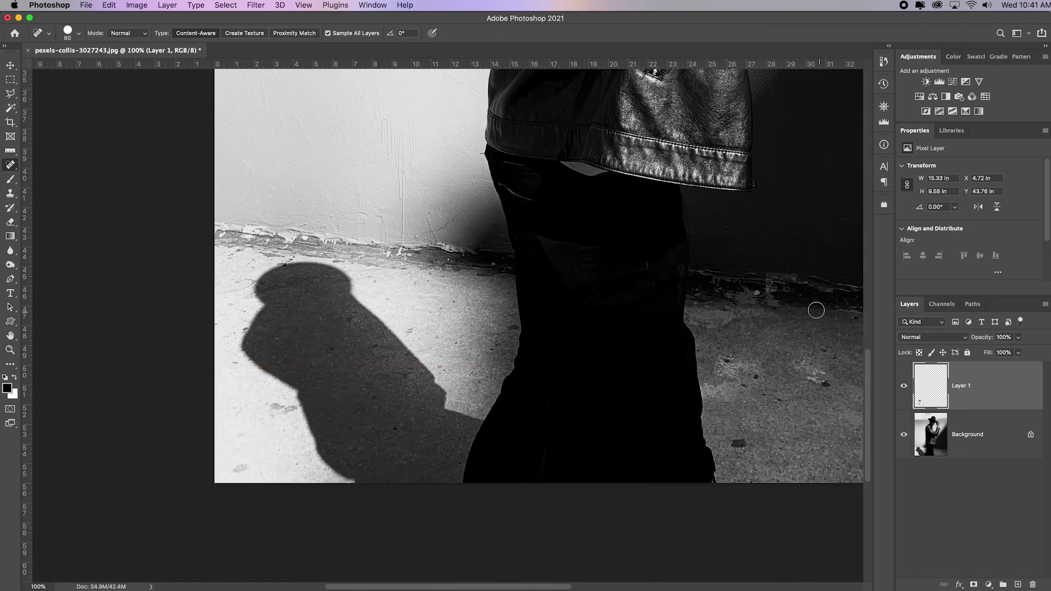
drag(798, 307, 569, 459)
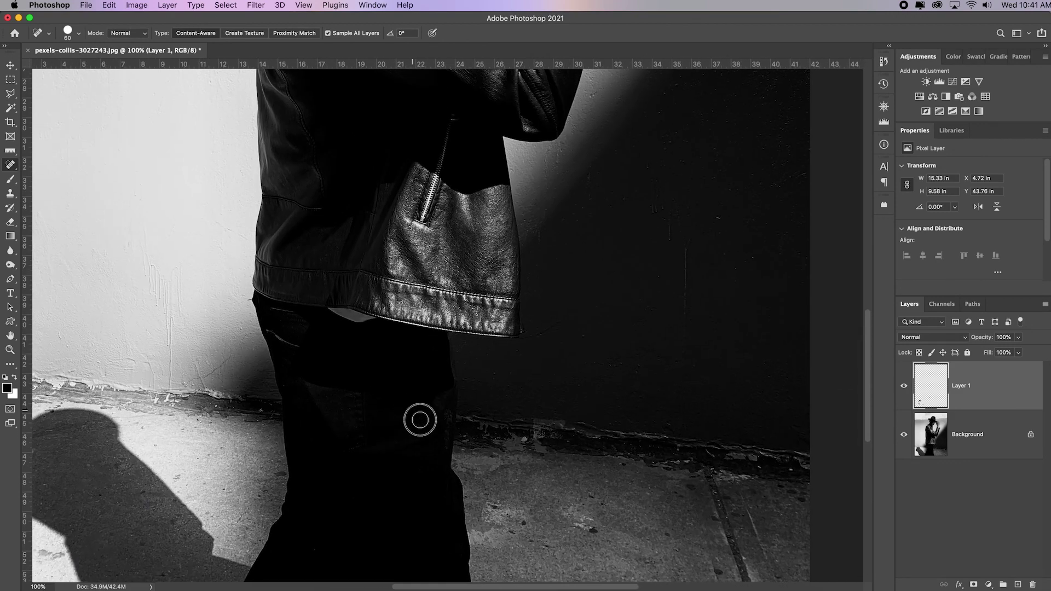
drag(417, 422, 422, 430)
drag(498, 319, 499, 563)
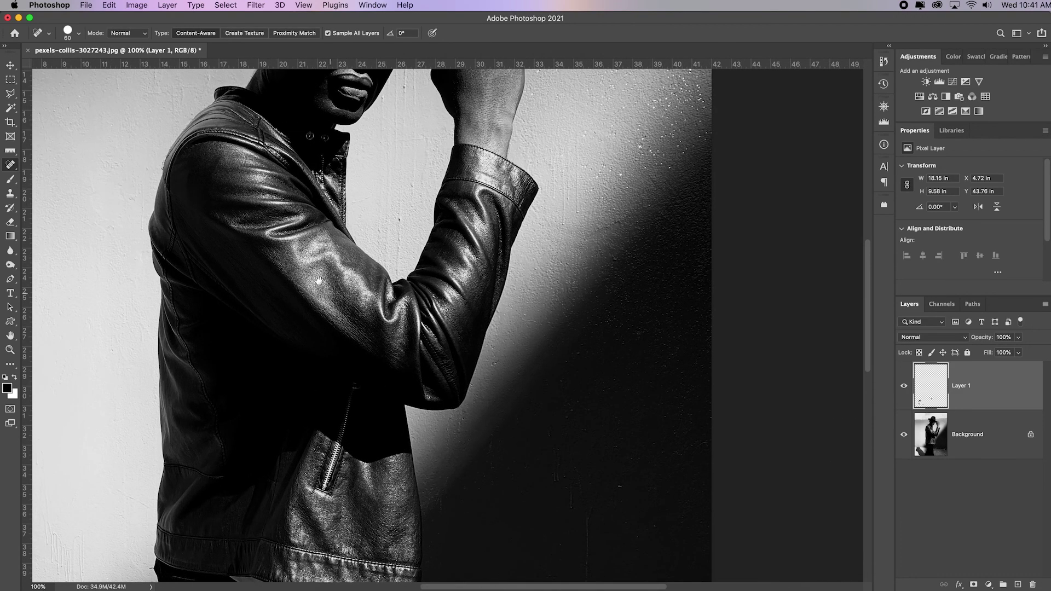
drag(291, 251, 474, 506)
drag(500, 392, 494, 361)
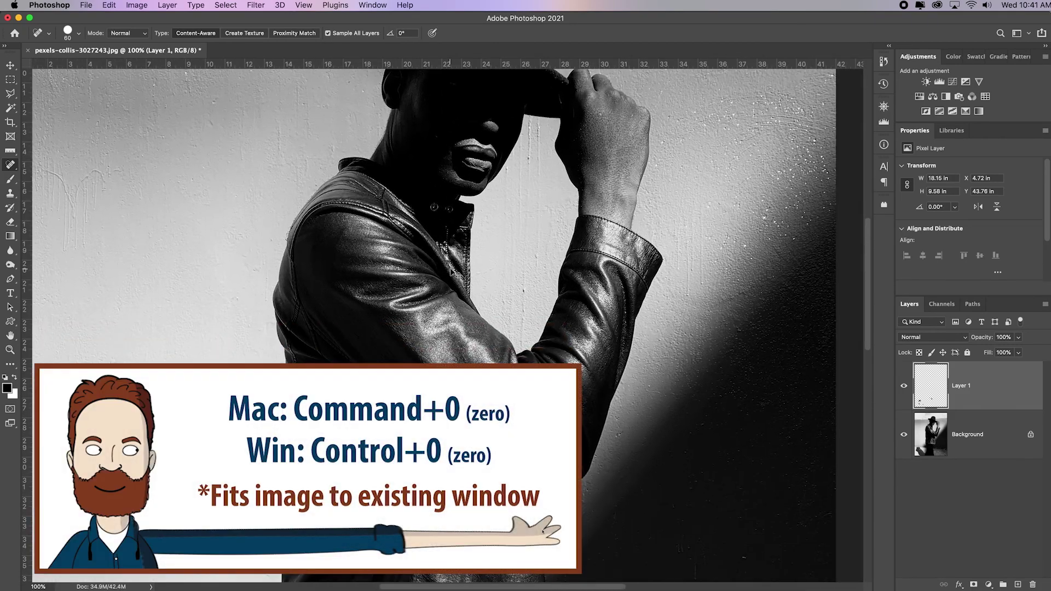
key(super+0)
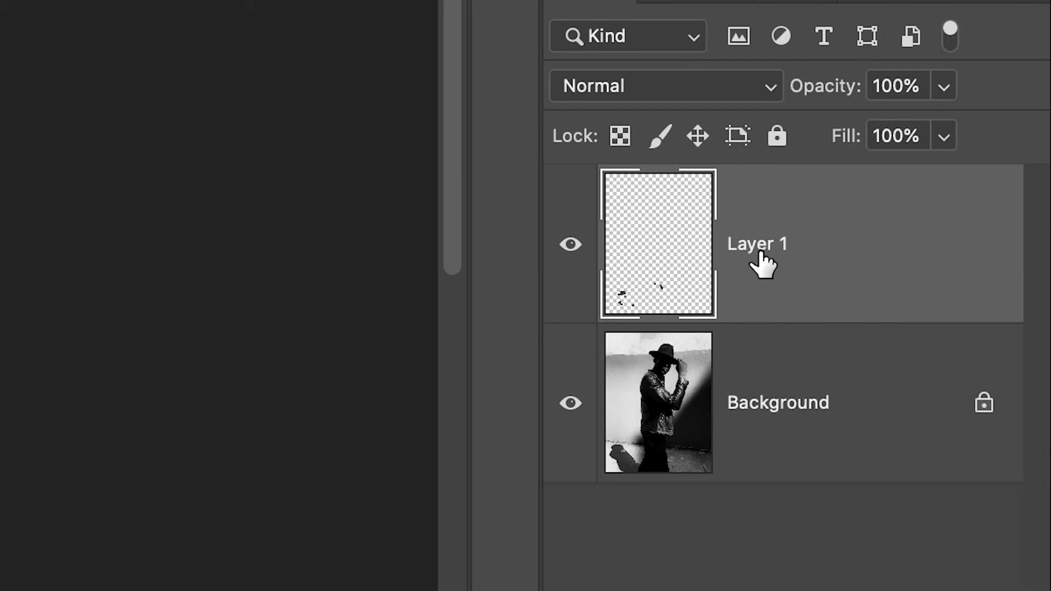
- Rename Layer 1 to 'Retouch'
double_click(962, 386)
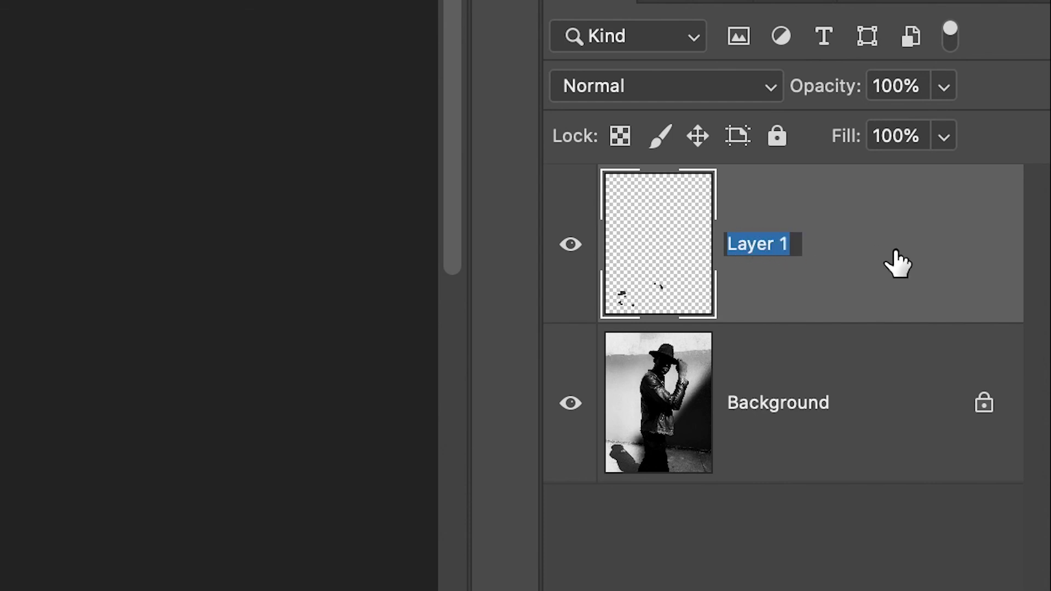
text(Retouch)
key(Return)
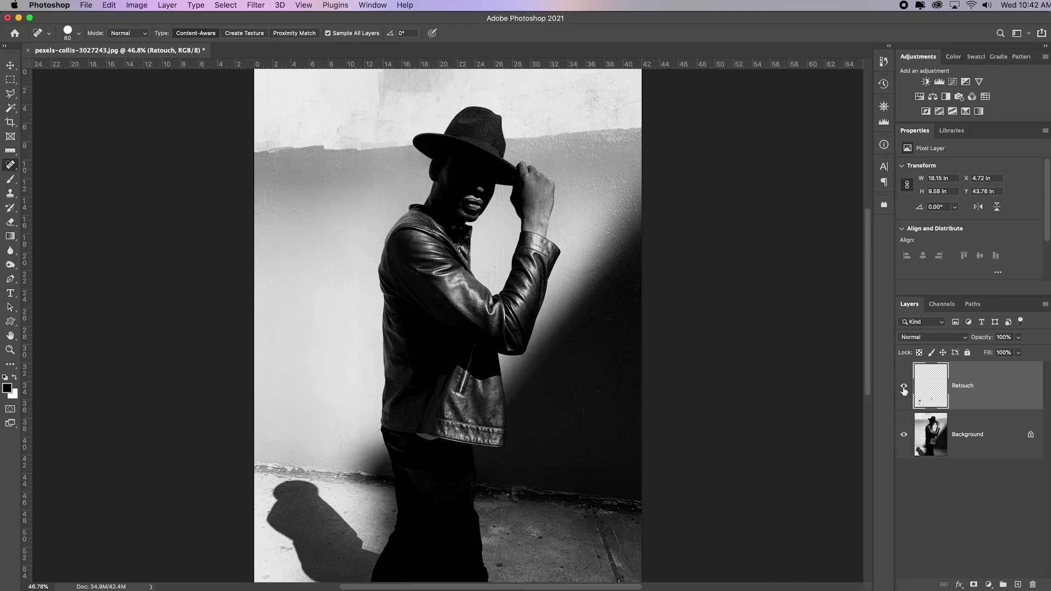
- Toggle the Retouch layer's visibility repeatedly to compare before and after, ending visible
click(903, 387)
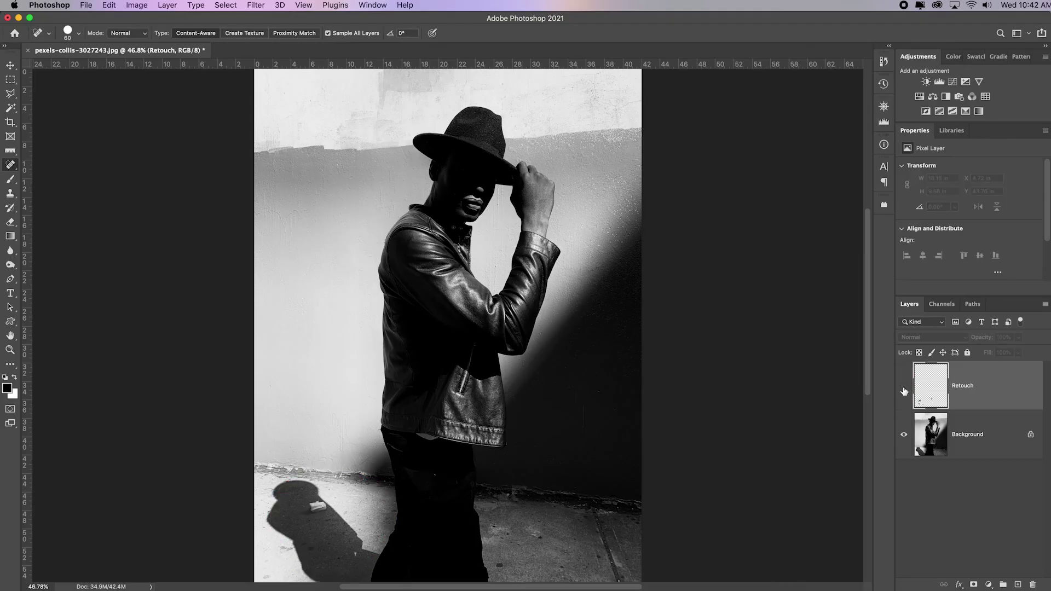
click(904, 388)
click(904, 388)
click(904, 388)
click(904, 387)
click(903, 387)
click(904, 388)
click(904, 387)
click(904, 388)
click(904, 389)
click(904, 389)
click(904, 389)
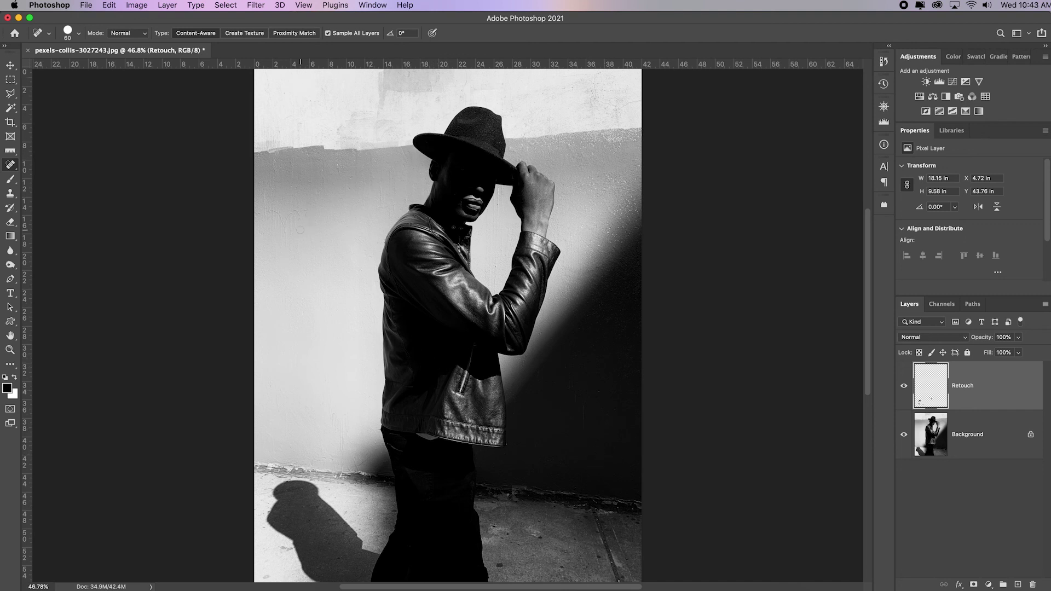
- Add a Levels adjustment with input white 243 and midtones 0.85, comparing with it toggled
click(940, 82)
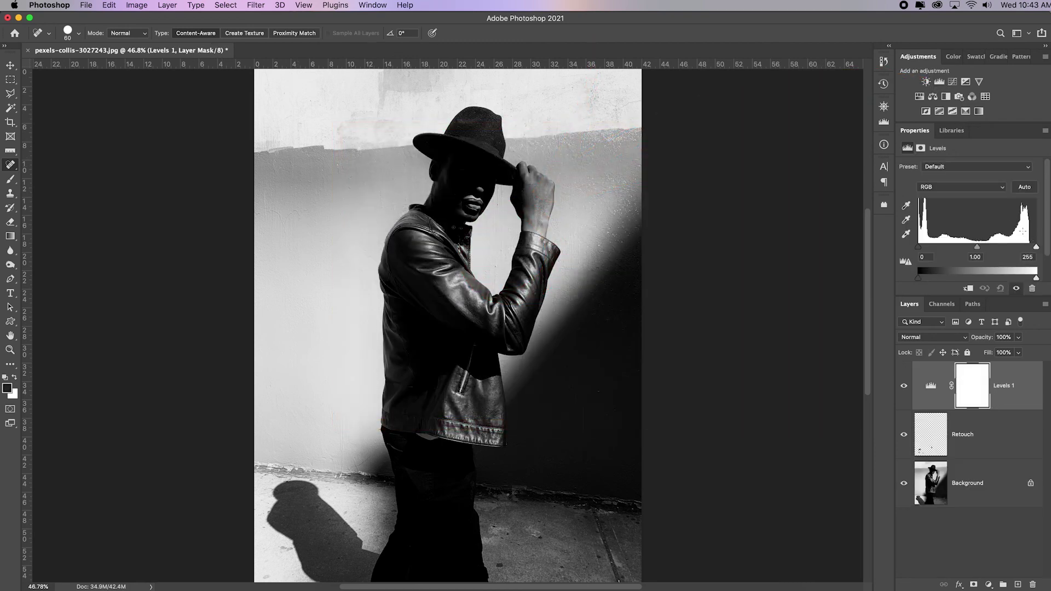
scroll(1022, 232, down, 2)
drag(1036, 224, 1031, 223)
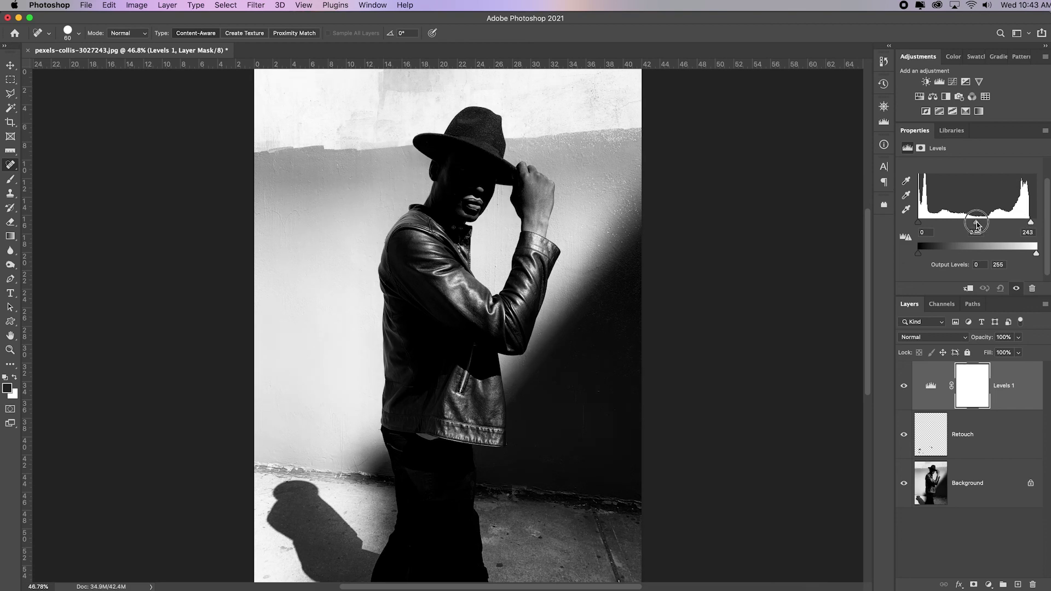
drag(978, 224, 980, 227)
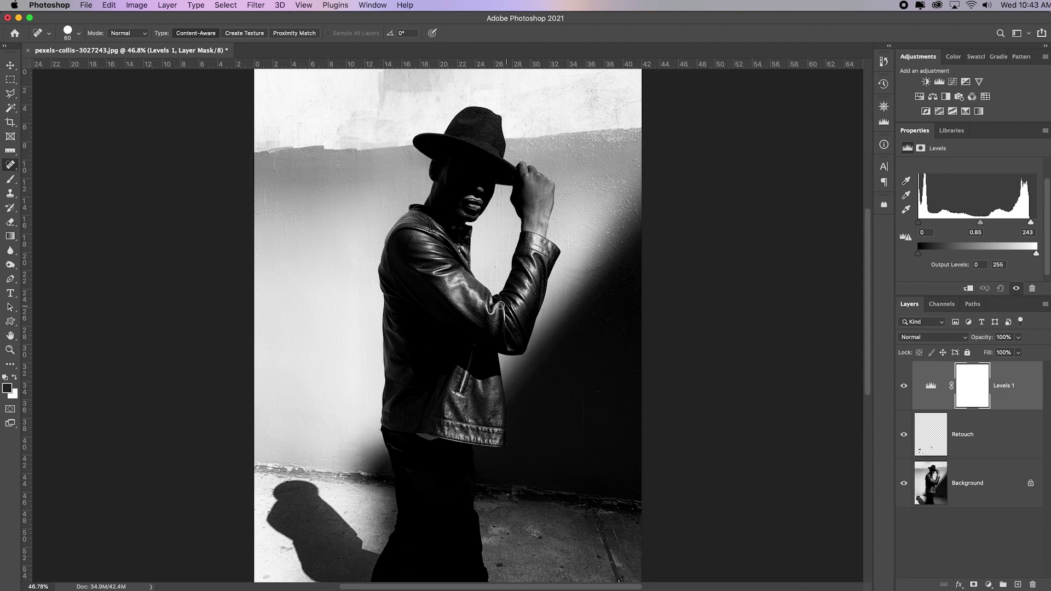
click(904, 386)
click(904, 386)
click(904, 386)
click(904, 386)
- Set Levels output white to 230 and compare the image with and without Levels 1
drag(1038, 257, 1027, 259)
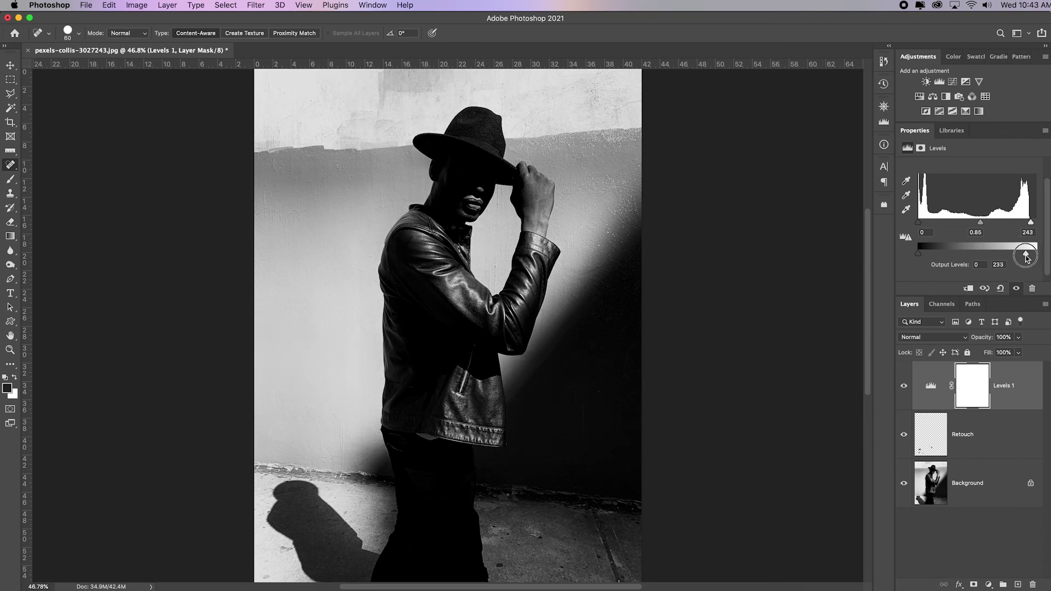
click(906, 389)
click(906, 390)
click(906, 389)
click(906, 389)
click(906, 390)
click(904, 435)
- Save As pexels-collis-3027243.psd in Photoshop format with layers, replacing the existing file
click(86, 6)
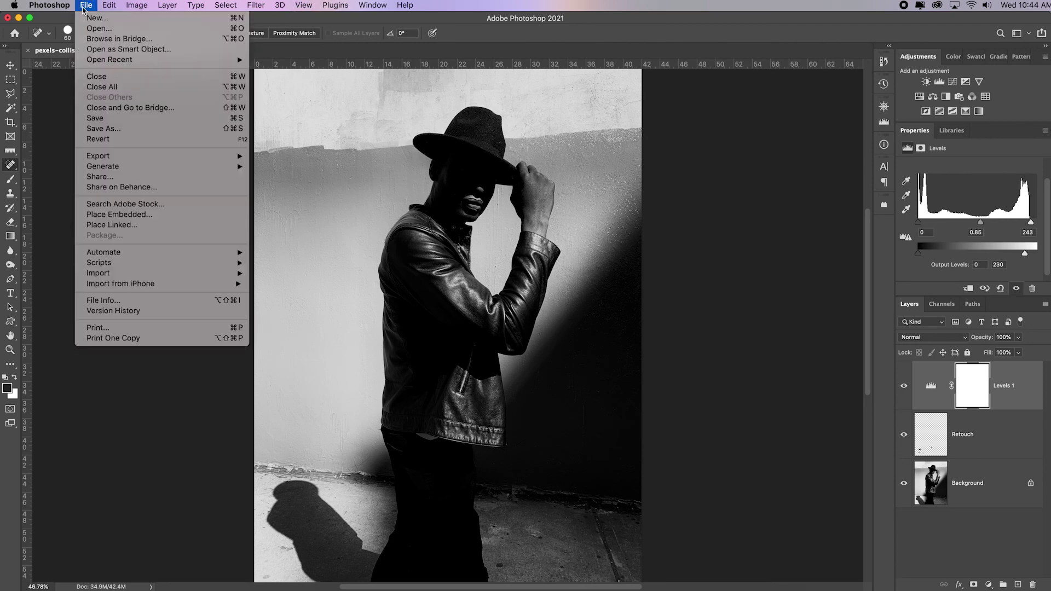
click(109, 129)
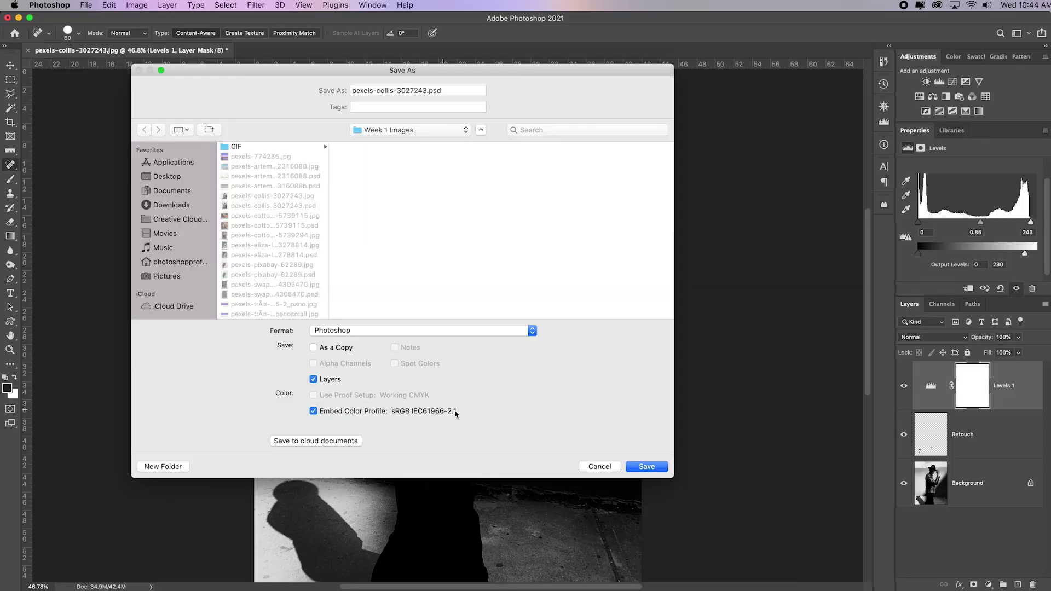
click(648, 467)
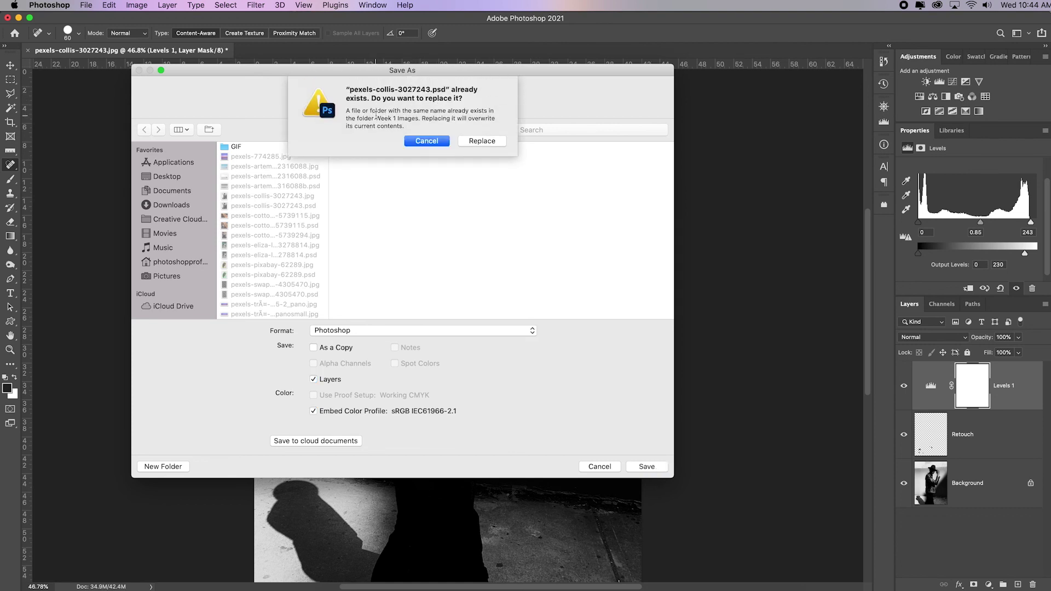
click(476, 144)
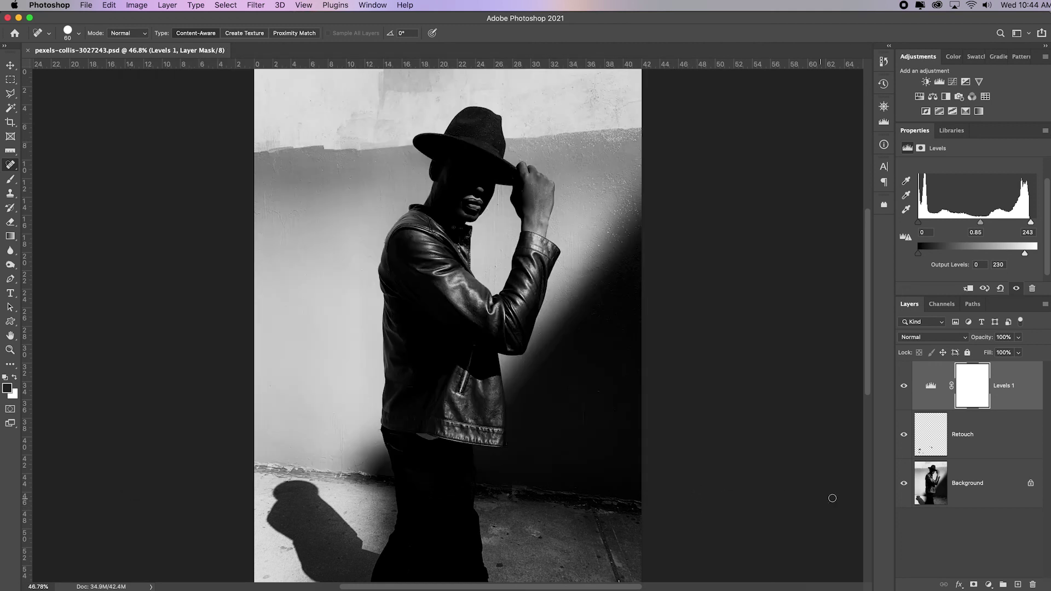